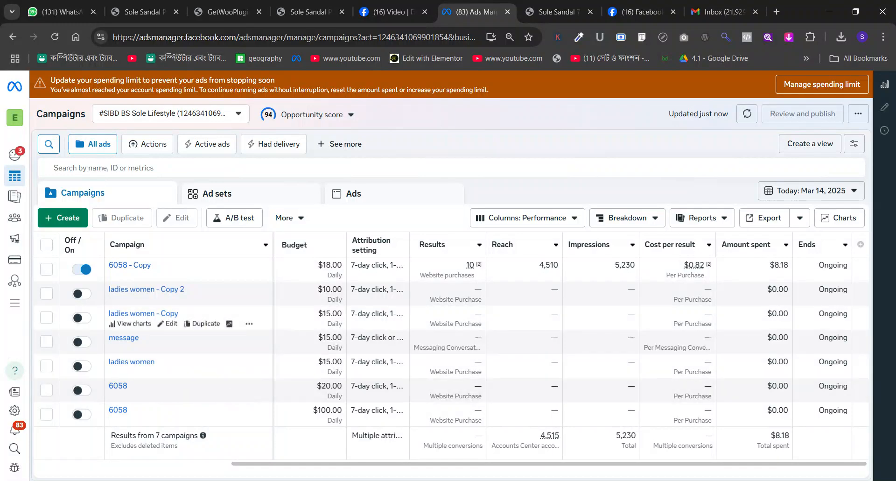
- Open the Sole Sandal 761-6060 product page from the related products on the Sole Sandal 761-6058 page
left_click_drag(331, 5, 522, 6)
scroll(604, 230, "up", 3)
scroll(603, 231, "down", 8)
scroll(603, 236, "up", 5)
left_click(417, 5)
left_click_drag(145, 12, 526, 18)
left_click(508, 12)
scroll(420, 243, "down", 16)
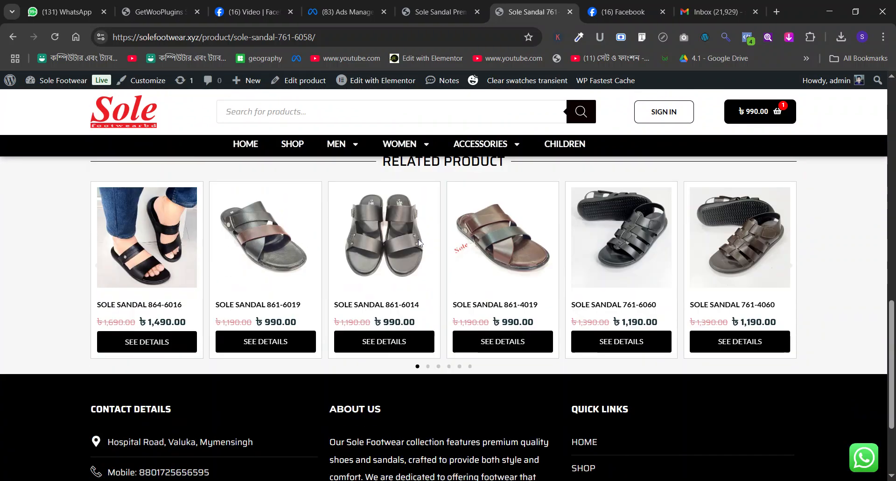
left_click(620, 238)
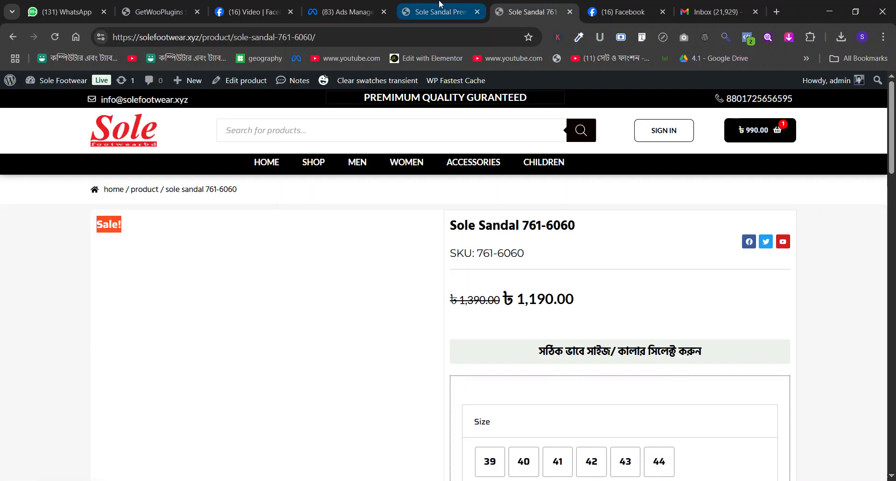
- Browse the related products carousel on the Sole Sandal premium product page
left_click(436, 11)
left_click(329, 5)
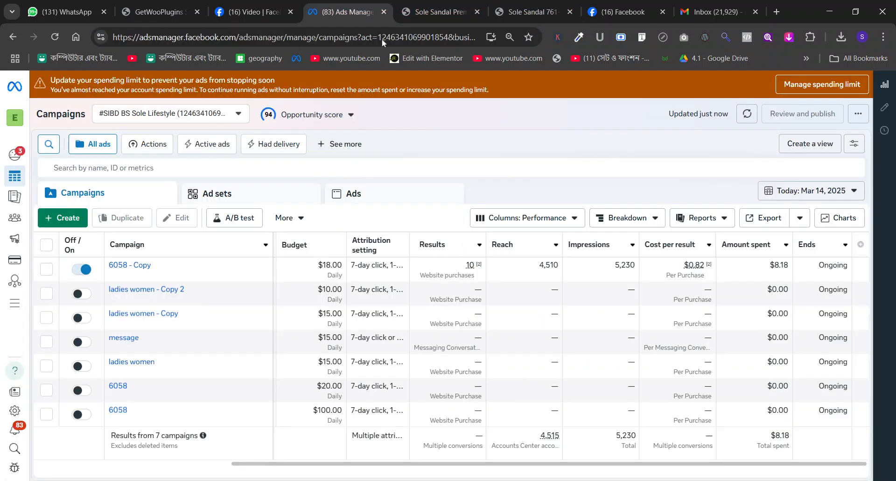
left_click(443, 7)
scroll(455, 248, "down", 10)
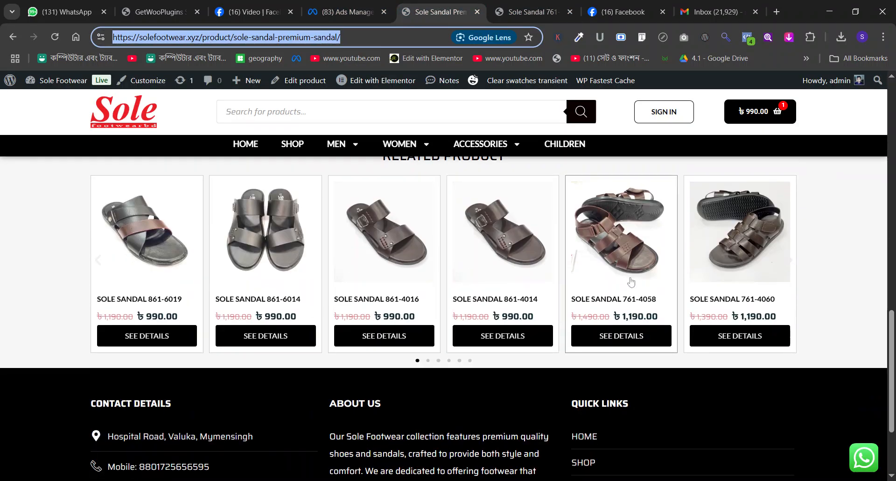
left_click_drag(723, 299, 280, 290)
left_click_drag(649, 289, 378, 281)
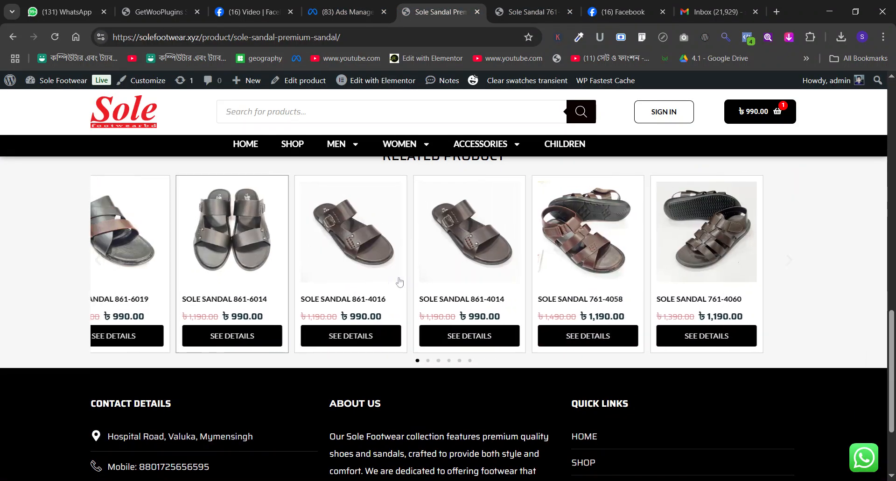
left_click_drag(686, 291, 490, 290)
scroll(475, 263, "up", 1)
scroll(475, 262, "up", 15)
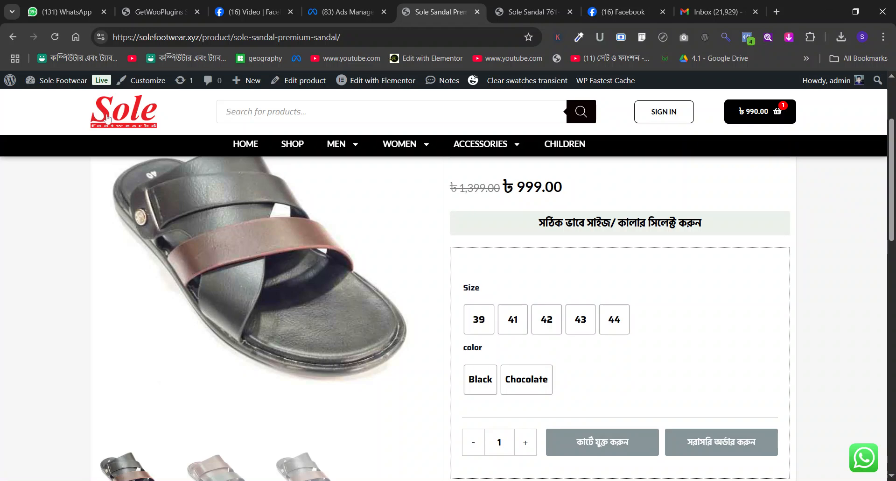
- Examine the conversion breakdown of the 6058 - Copy campaign's results in Ads Manager and the premium sandal page's description
left_click(341, 5)
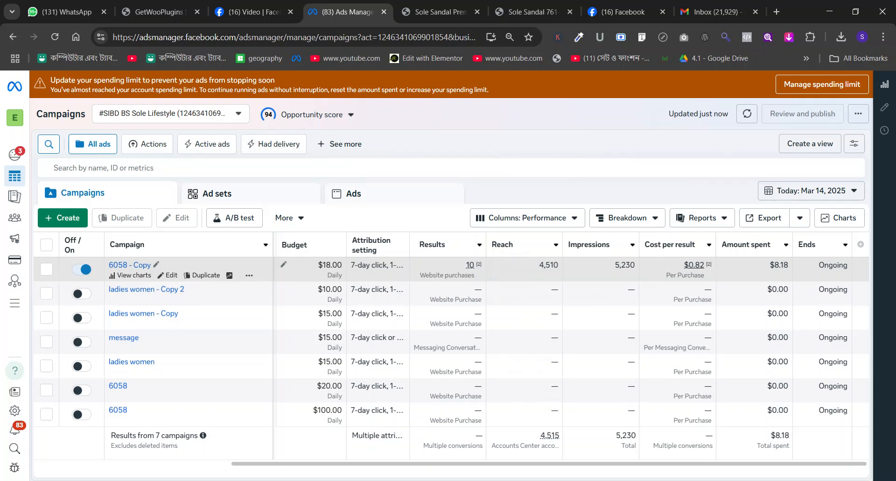
mouse_move(475, 270)
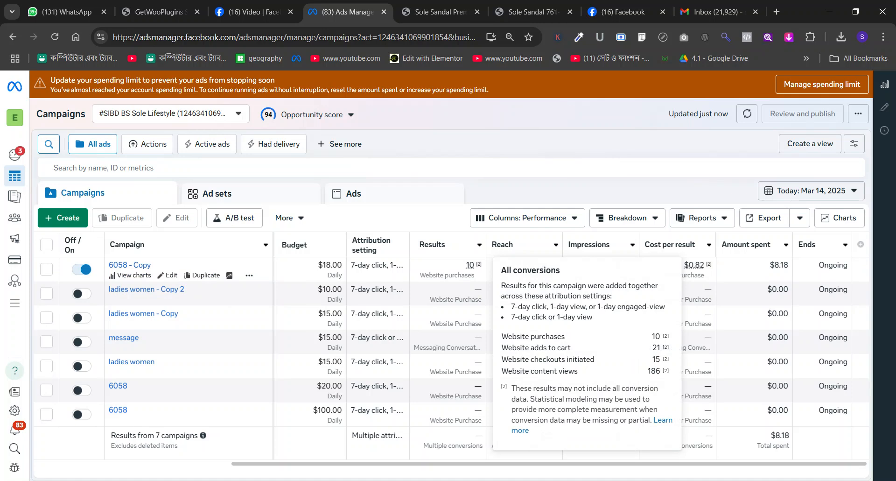
left_click(438, 12)
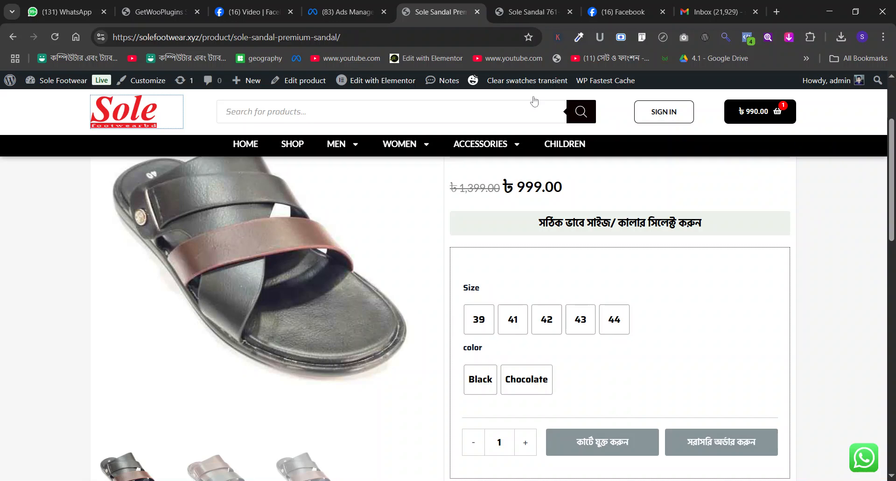
scroll(612, 272, "down", 6)
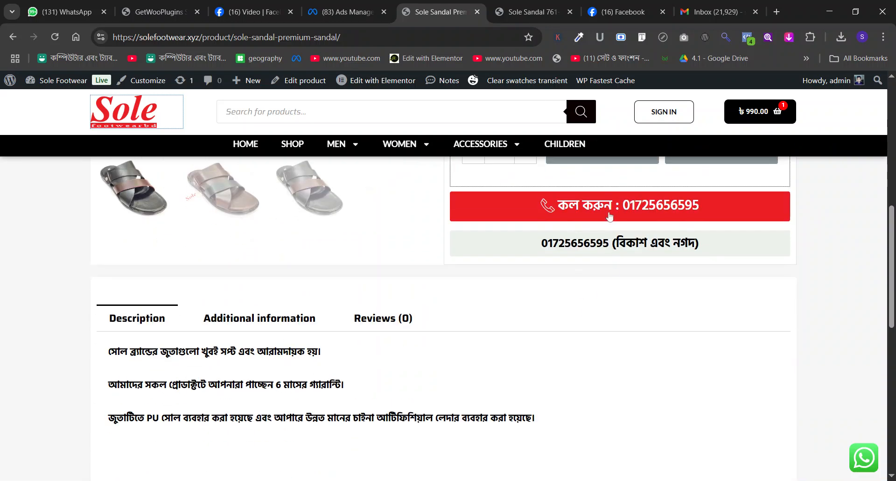
left_click(348, 12)
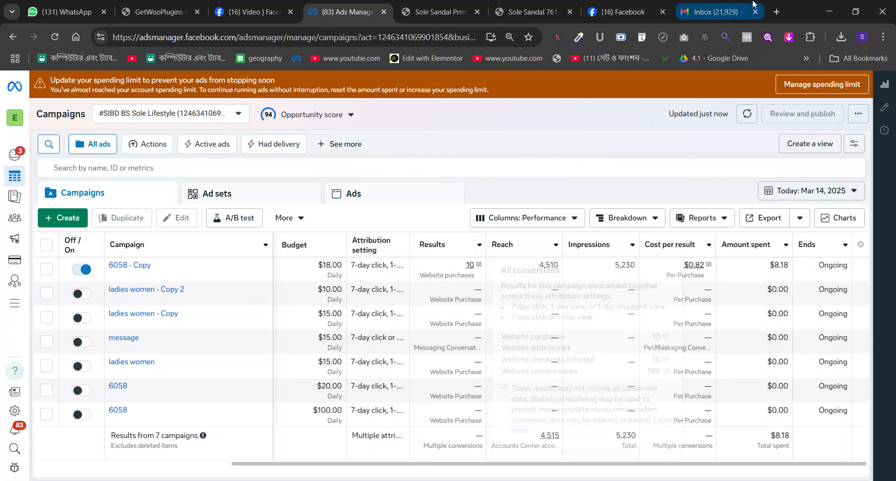
key("ctrl+t")
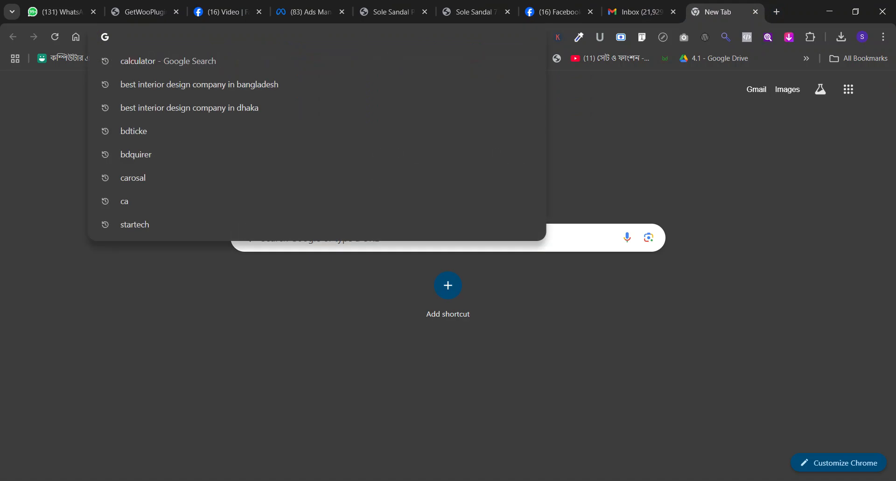
type("unl")
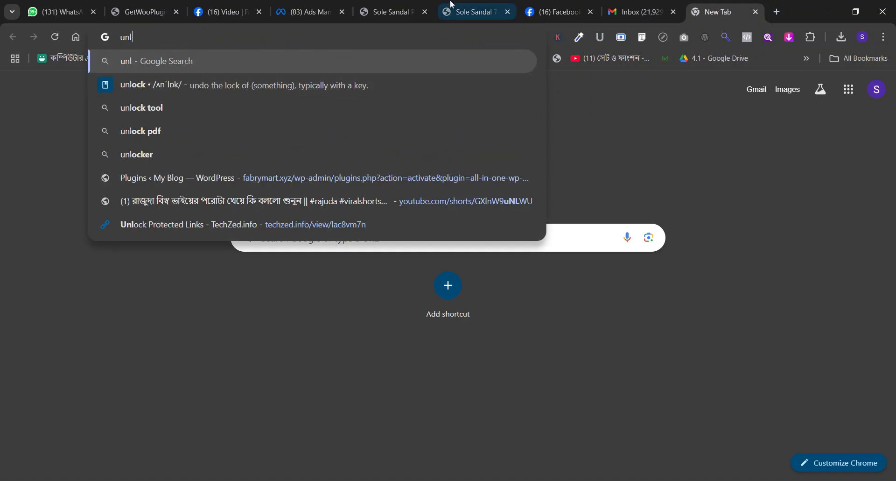
- Open the Sole Sandal 861-4019 page from the related products on the 761-6060 page and view its ordering options
left_click(468, 12)
scroll(699, 274, "down", 3)
scroll(697, 274, "up", 3)
scroll(696, 273, "down", 12)
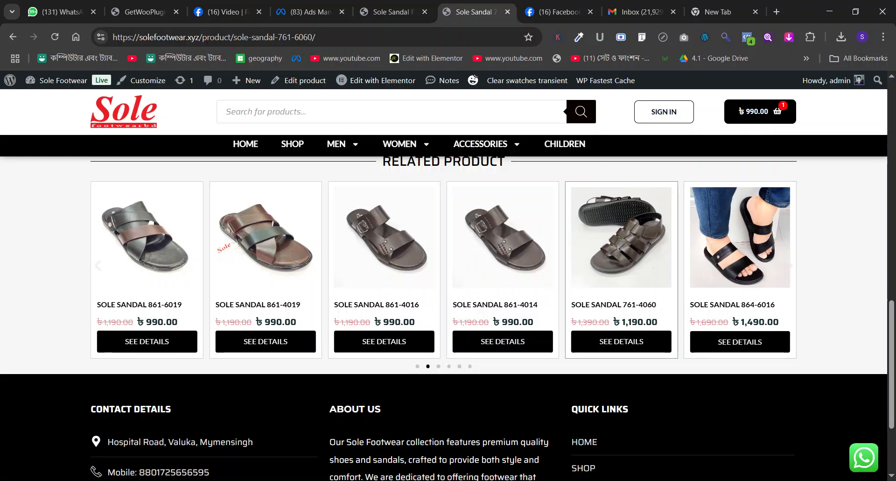
left_click(294, 232)
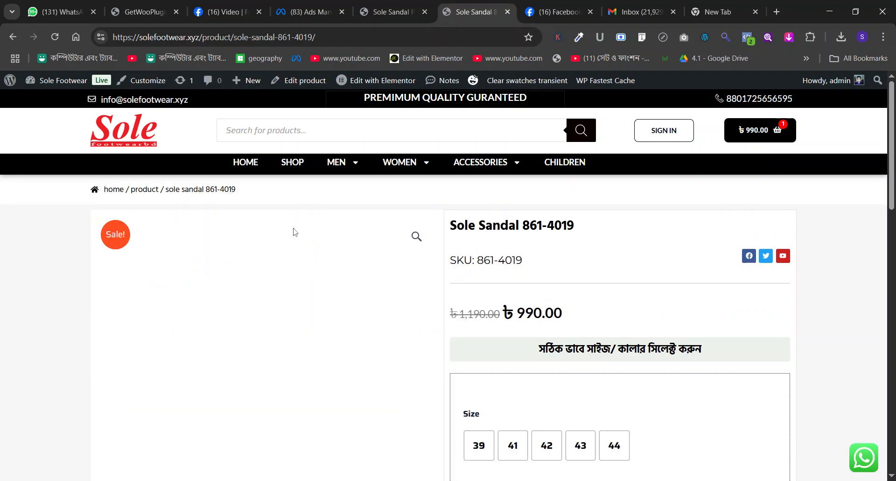
scroll(655, 312, "down", 5)
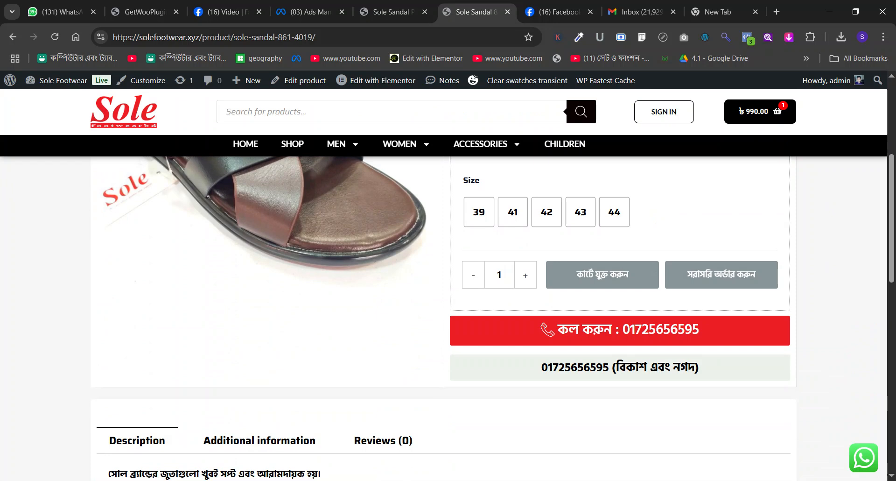
- Duplicate the 6058 - Copy campaign in Ads Manager with its original setup, making one copy and keeping existing reactions, comments and shares
left_click(303, 9)
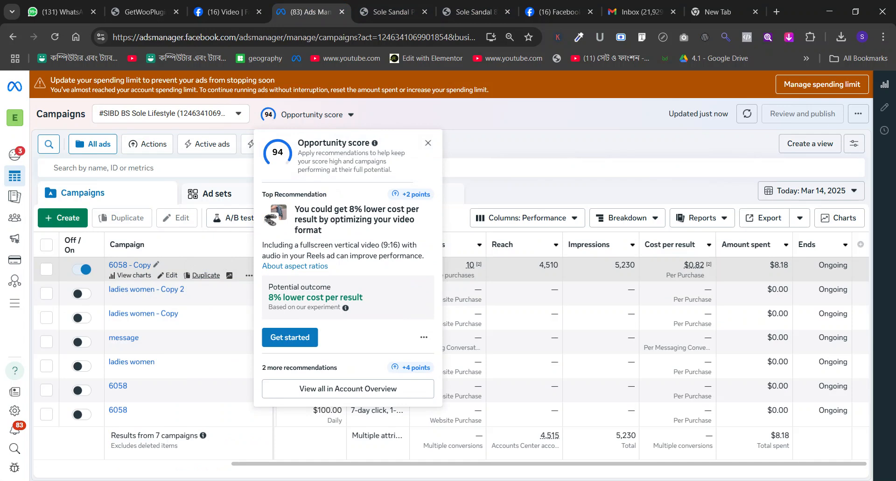
left_click(195, 275)
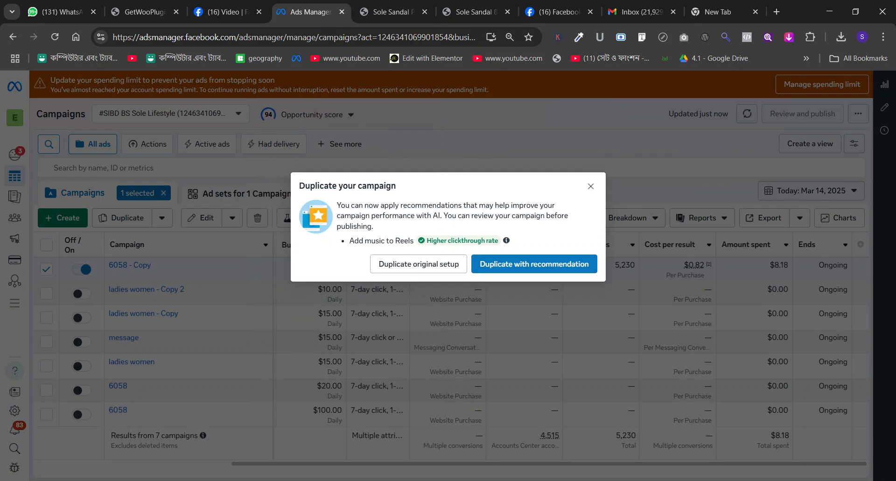
left_click(379, 262)
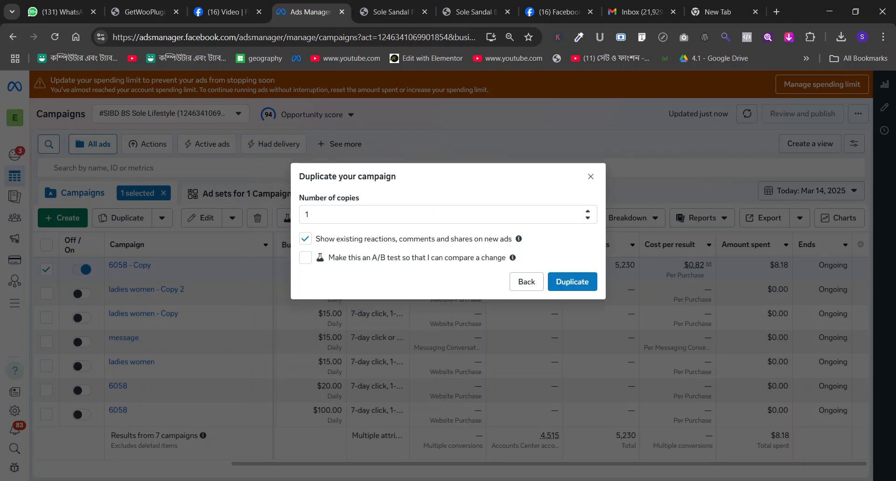
left_click(572, 281)
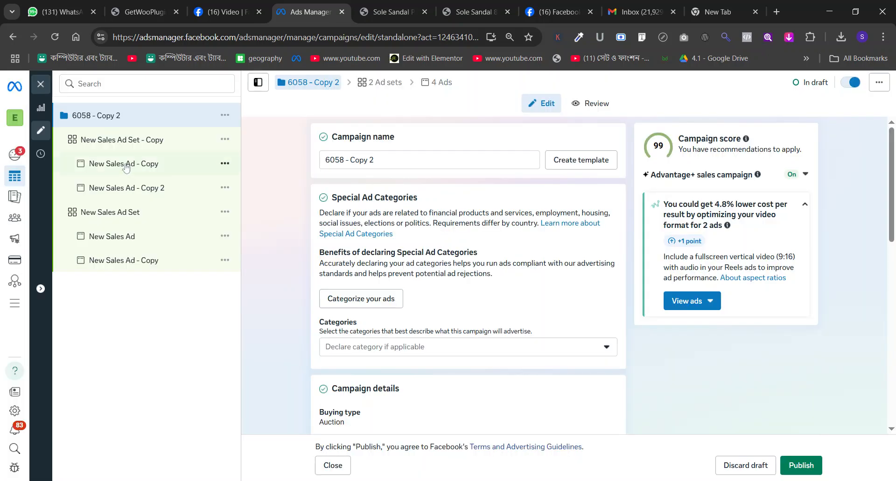
- Rename the duplicated campaign to "4060 + 6019"
left_click(128, 117)
left_click_drag(335, 161, 374, 160)
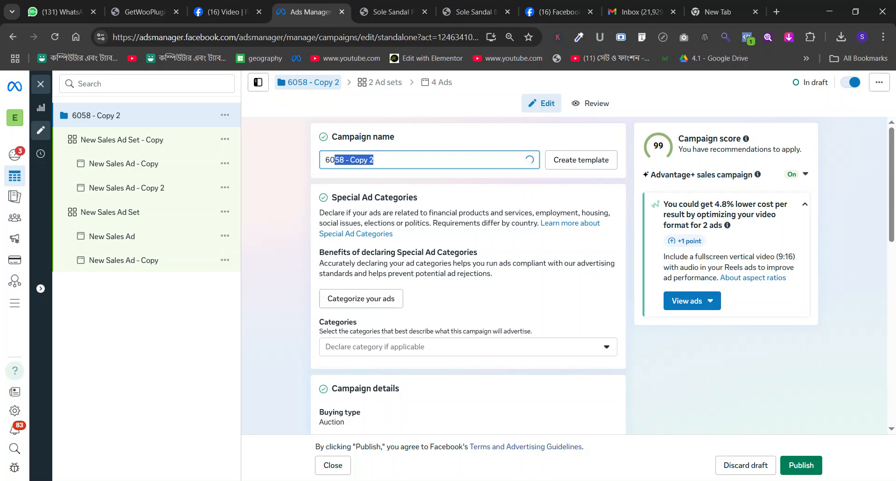
key("ctrl+a")
type("4")
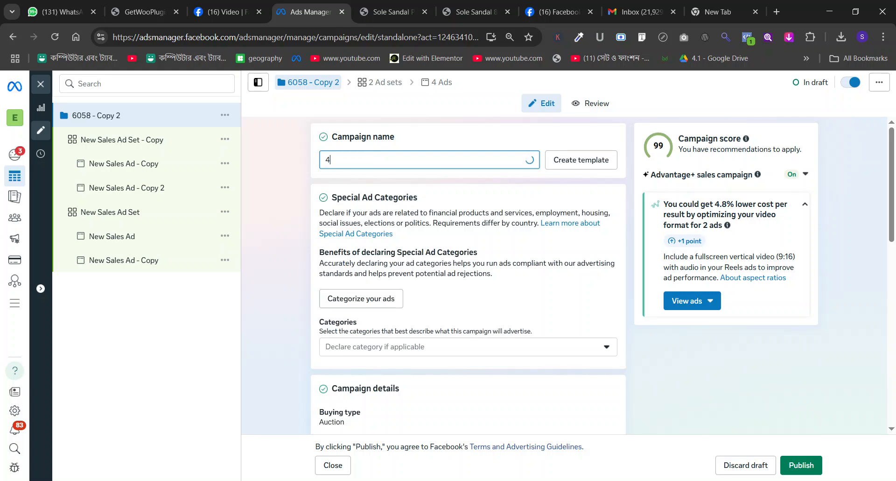
type("060 + 6019")
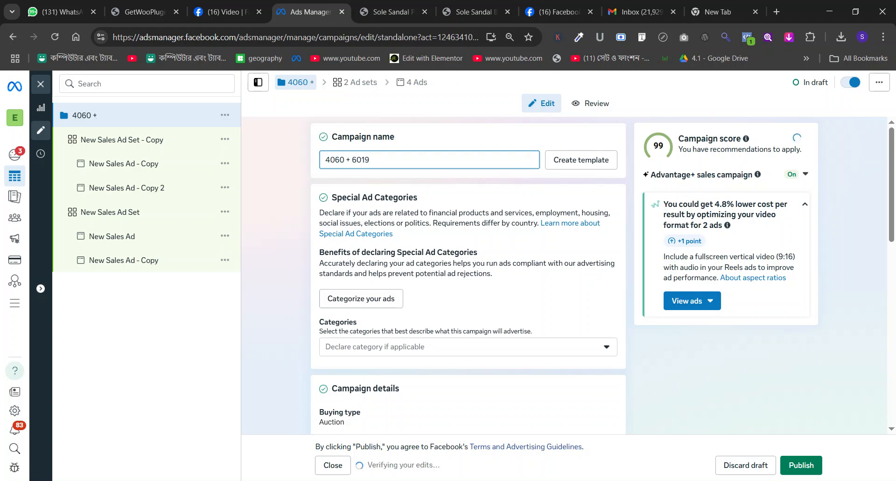
- Open New Sales Ad Set - Copy and review its conversion, schedule, audience location and placement settings
left_click(169, 139)
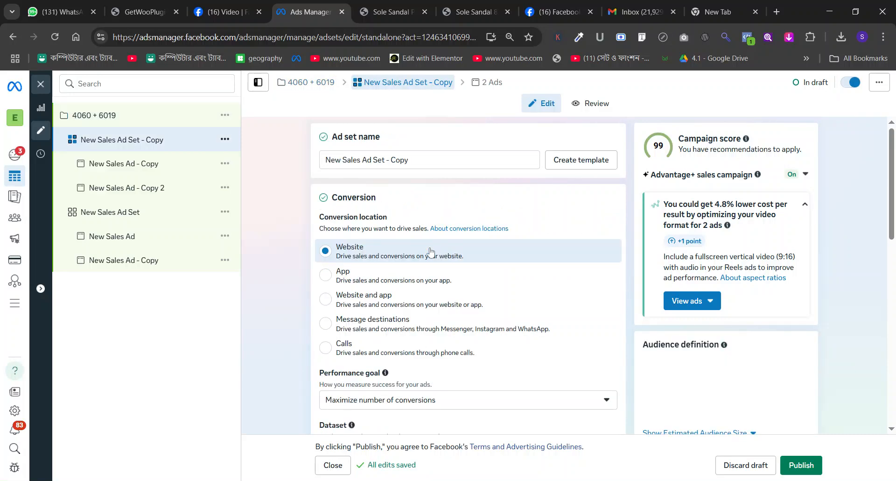
scroll(430, 252, "down", 7)
scroll(430, 252, "down", 4)
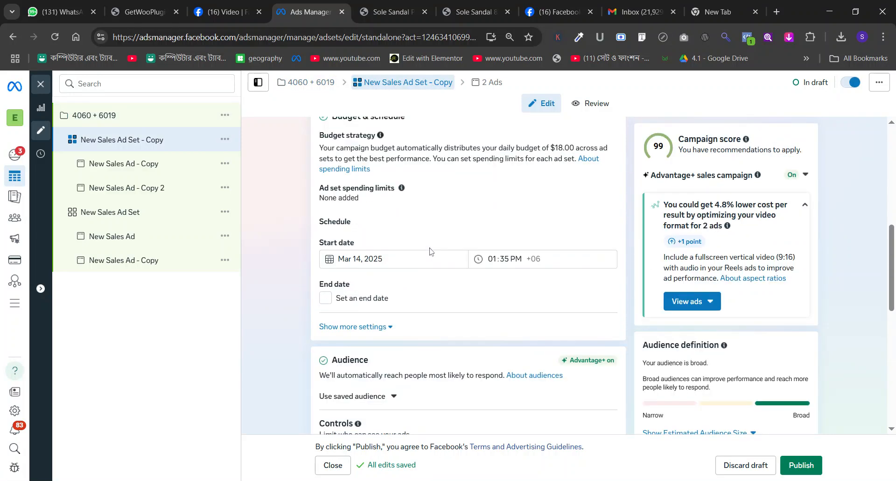
scroll(431, 252, "up", 4)
scroll(430, 252, "down", 10)
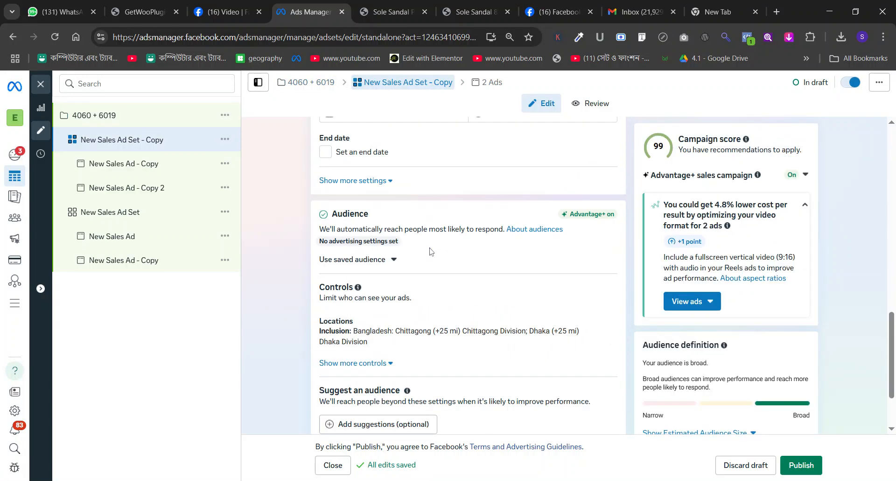
scroll(439, 261, "up", 1)
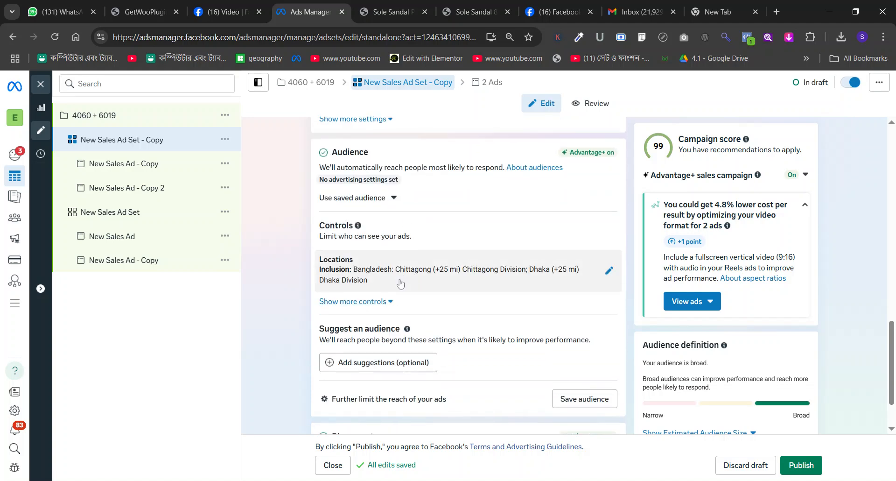
scroll(383, 243, "down", 2)
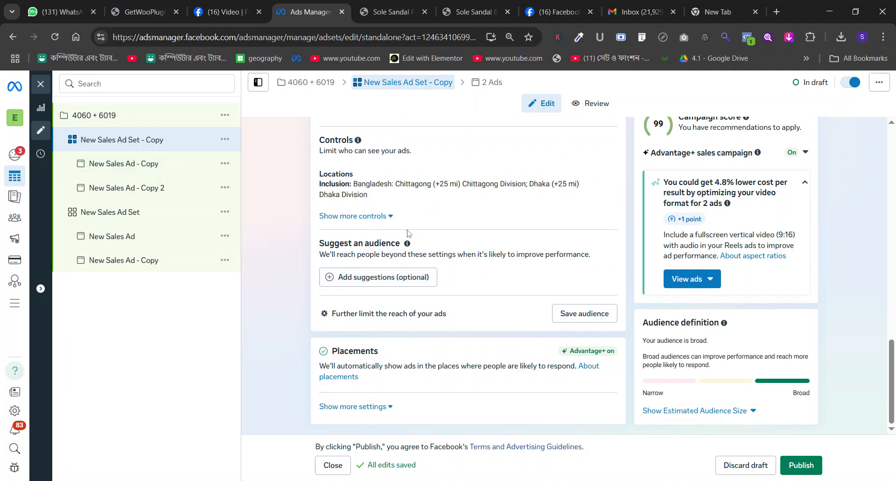
- Return to the Sole Sandal 861-4019 page in the store and browse its related products carousel
key("ctrl+Tab")
scroll(405, 173, "up", 10)
key("ctrl+Tab")
scroll(510, 228, "up", 5)
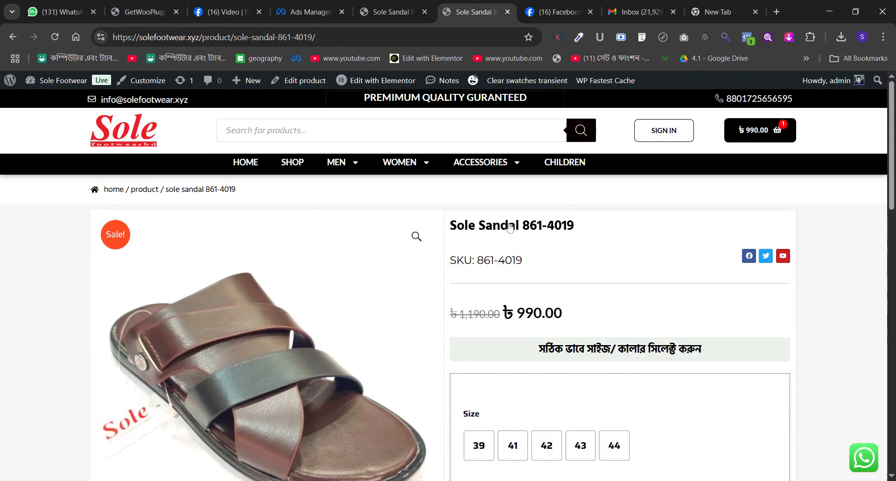
scroll(510, 227, "down", 20)
scroll(502, 232, "up", 3)
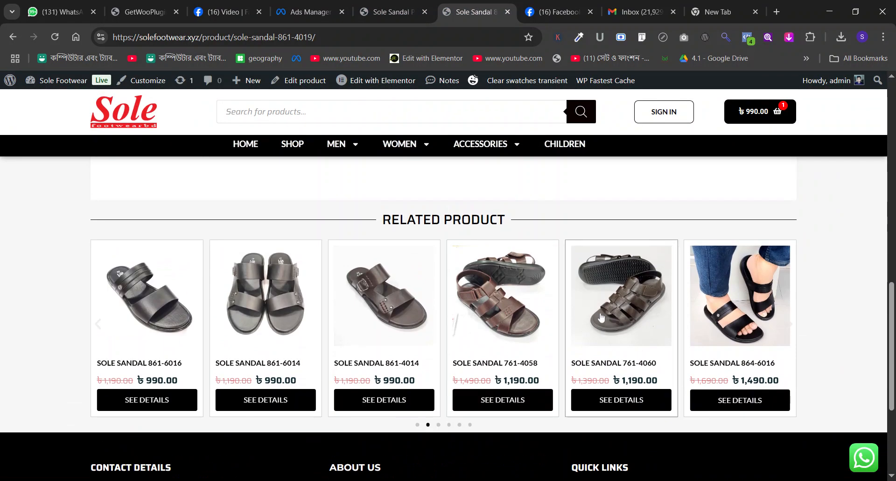
left_click_drag(655, 312, 222, 314)
left_click_drag(579, 328, 206, 314)
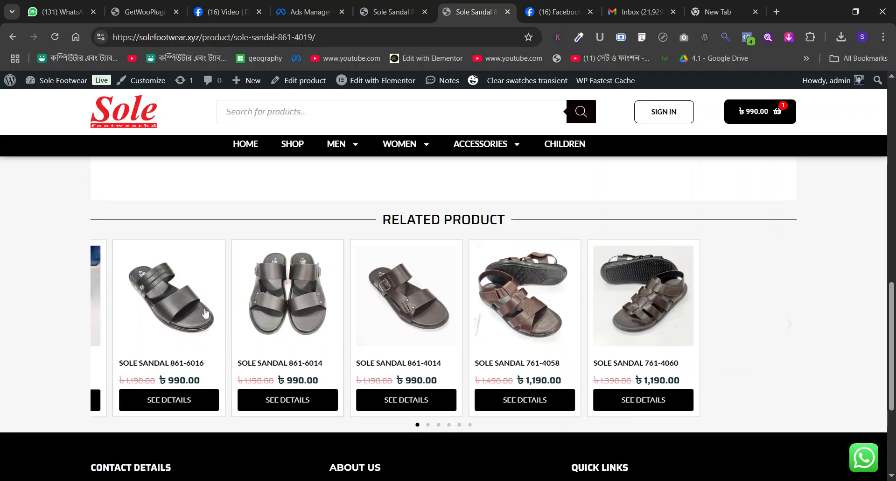
- Open the Sole Sandal 761-6060 product from the men's collection on the store's home page and return to Ads Manager
scroll(204, 312, "up", 4)
left_click(101, 115)
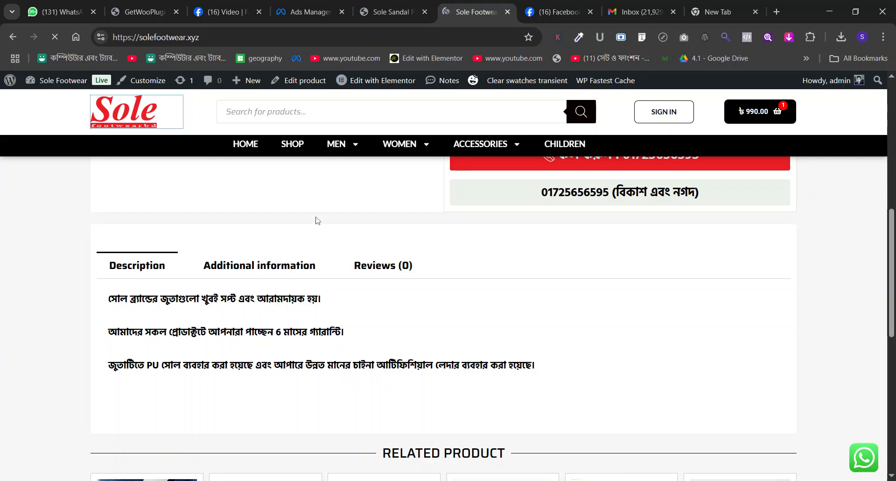
scroll(315, 219, "down", 20)
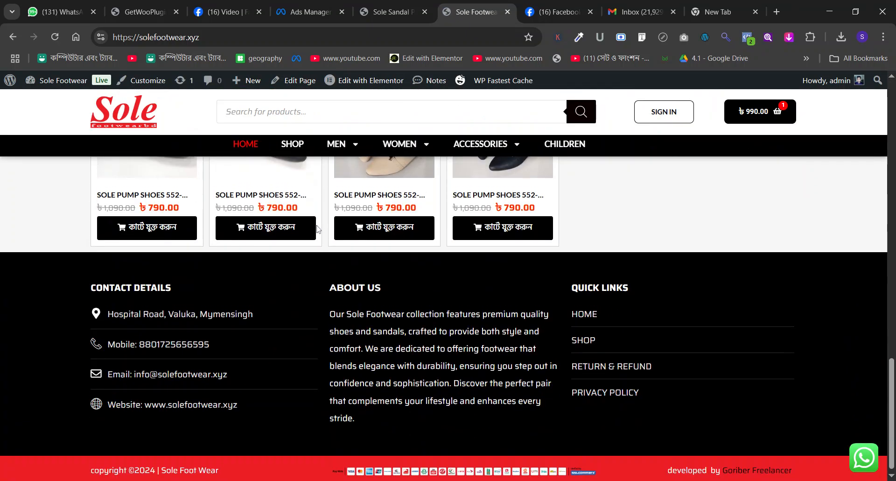
scroll(318, 229, "up", 10)
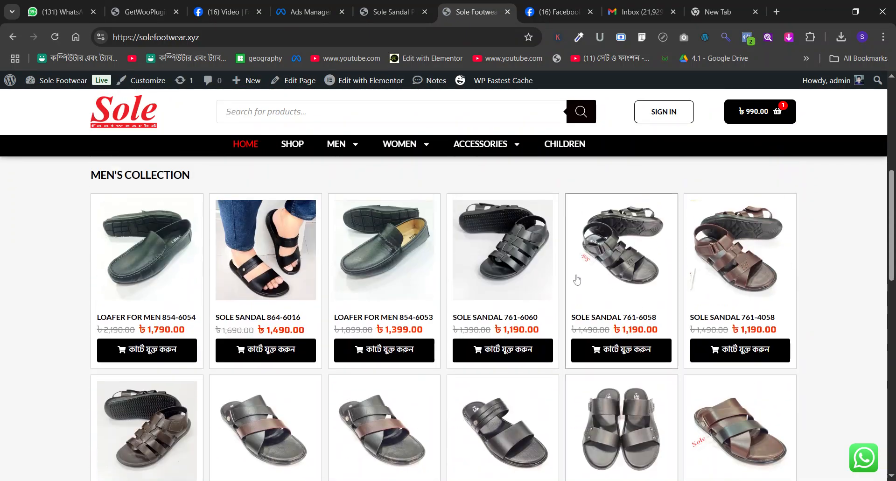
left_click(545, 269)
left_click(306, 12)
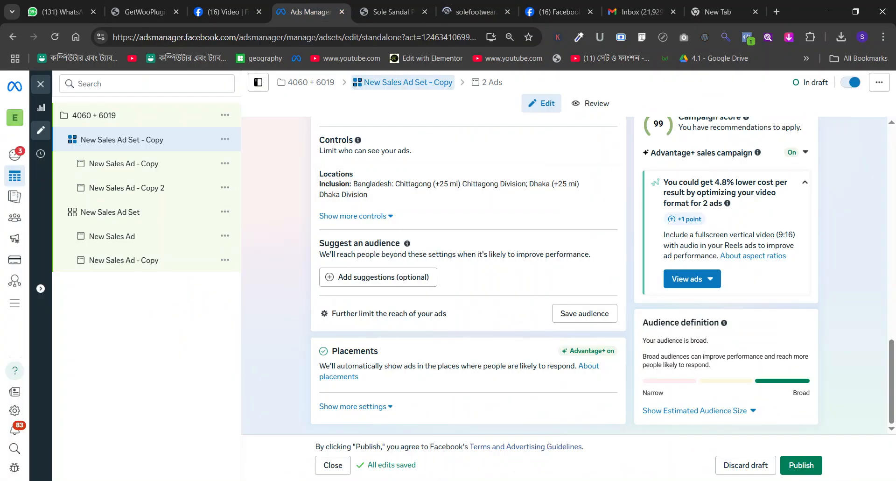
- Open New Sales Ad - Copy under New Sales Ad Set - Copy and remove the media from its ad creative
scroll(344, 231, "up", 1)
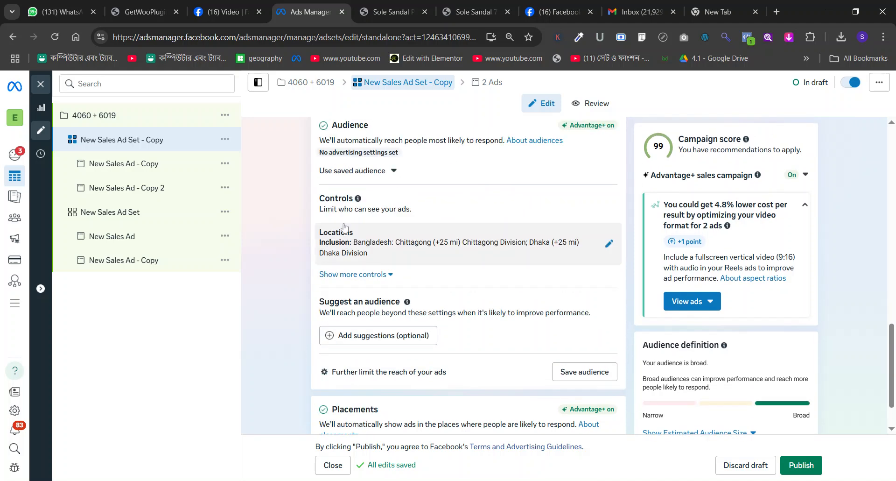
scroll(351, 222, "up", 5)
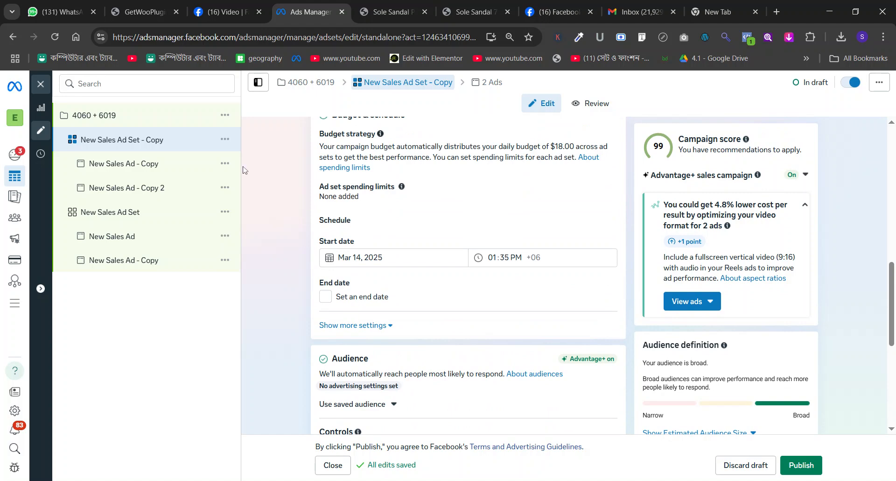
left_click(164, 164)
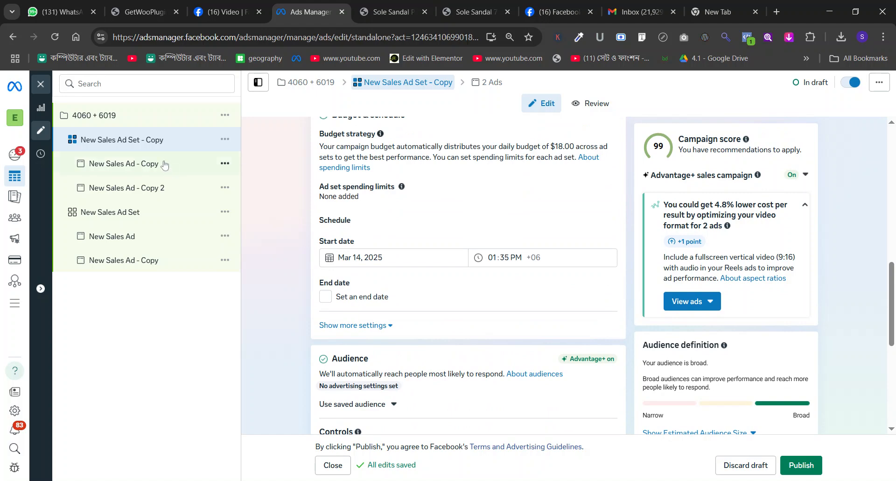
scroll(460, 247, "down", 2)
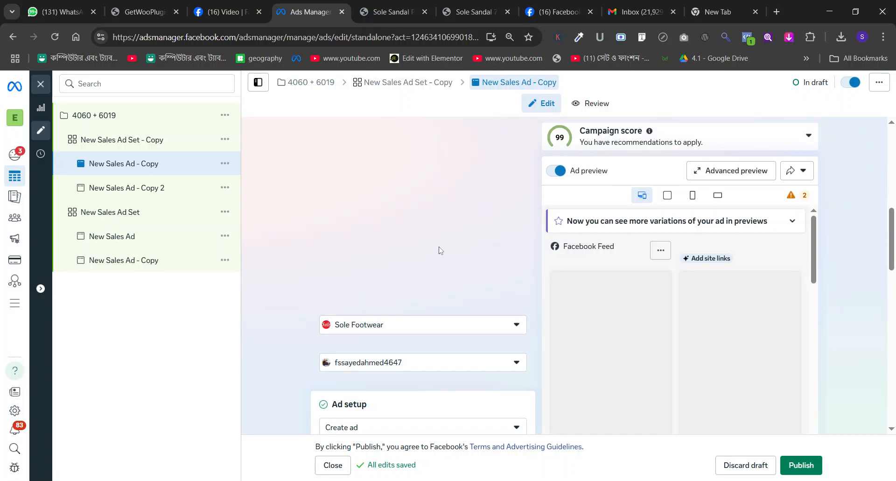
scroll(439, 250, "down", 5)
scroll(439, 251, "down", 3)
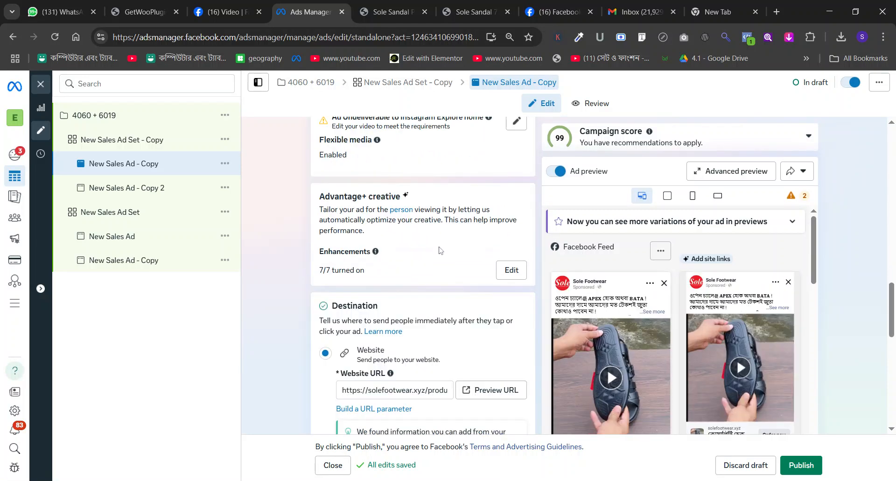
scroll(439, 250, "down", 1)
scroll(439, 250, "up", 5)
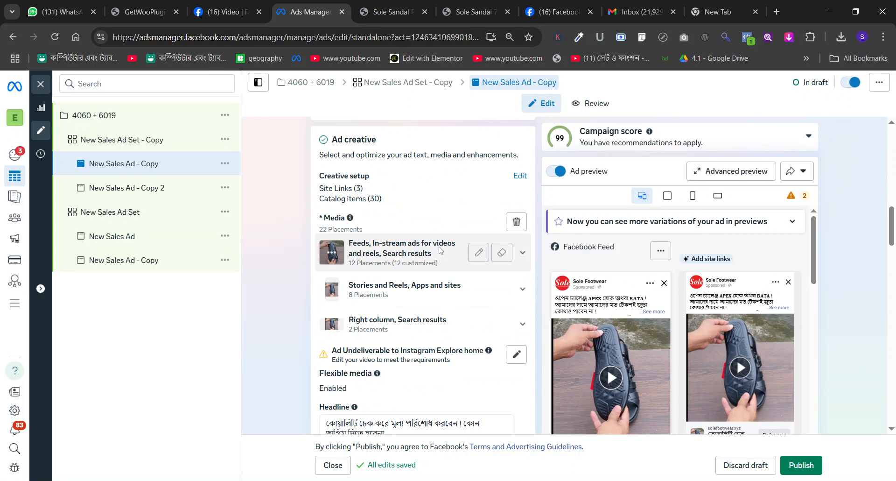
left_click(525, 223)
- Add the first 720 × 720 sandal video from the Sole Footwear page to the ad, keeping the default trim, crop and enhancements
left_click(364, 240)
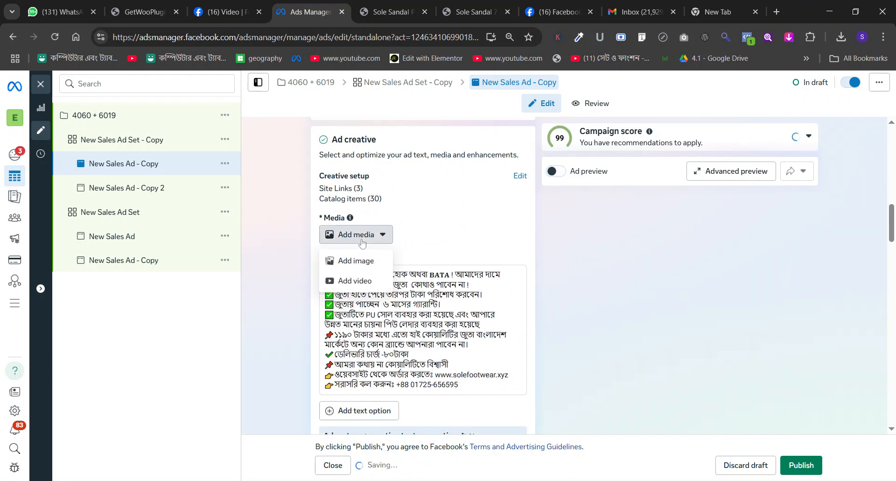
left_click(363, 283)
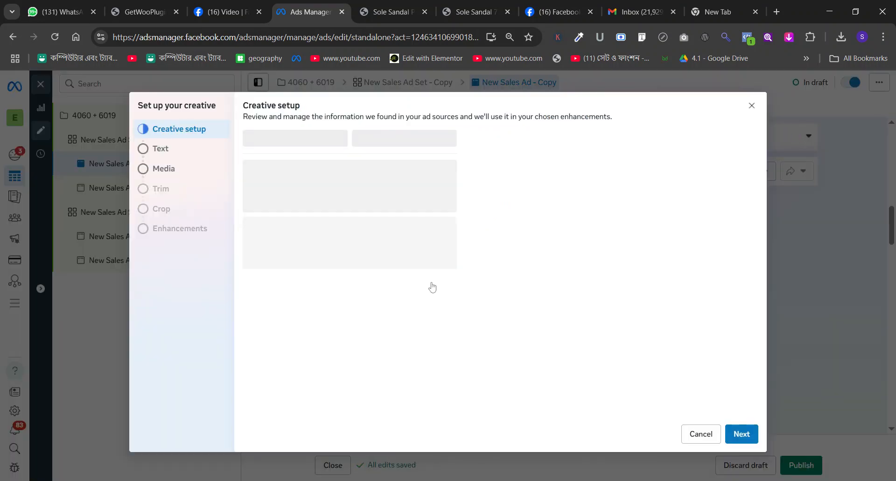
left_click(182, 173)
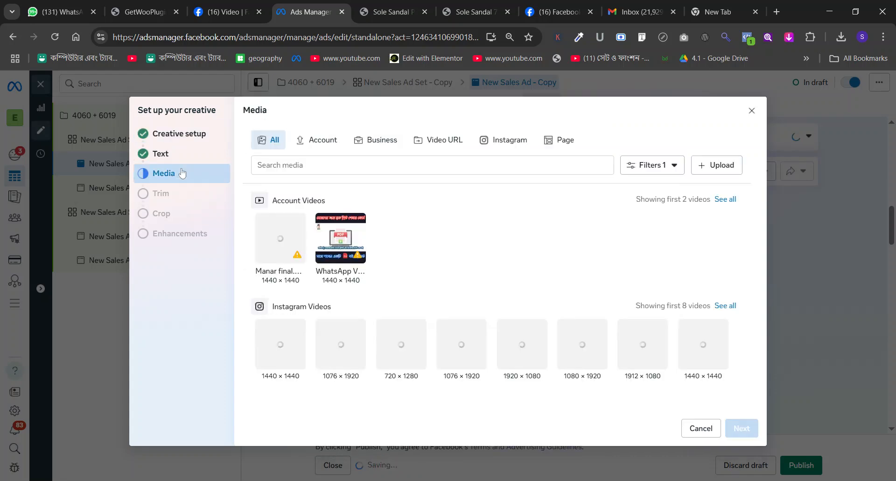
left_click(575, 144)
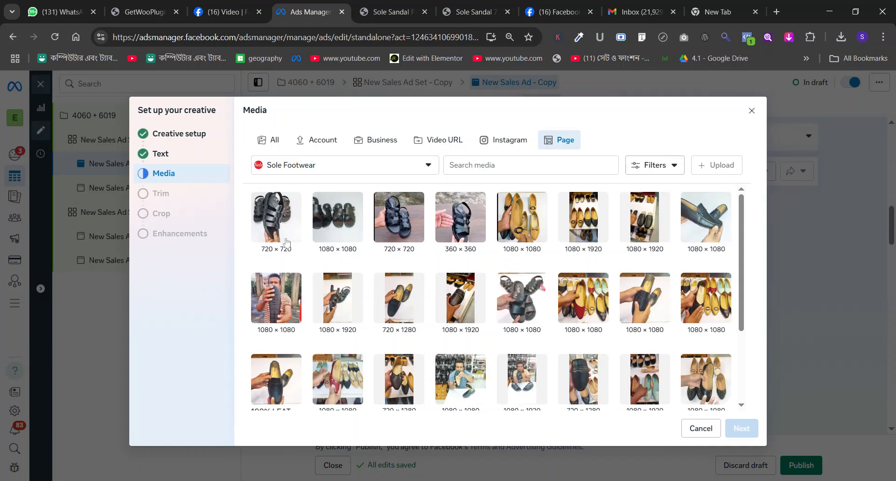
left_click(282, 226)
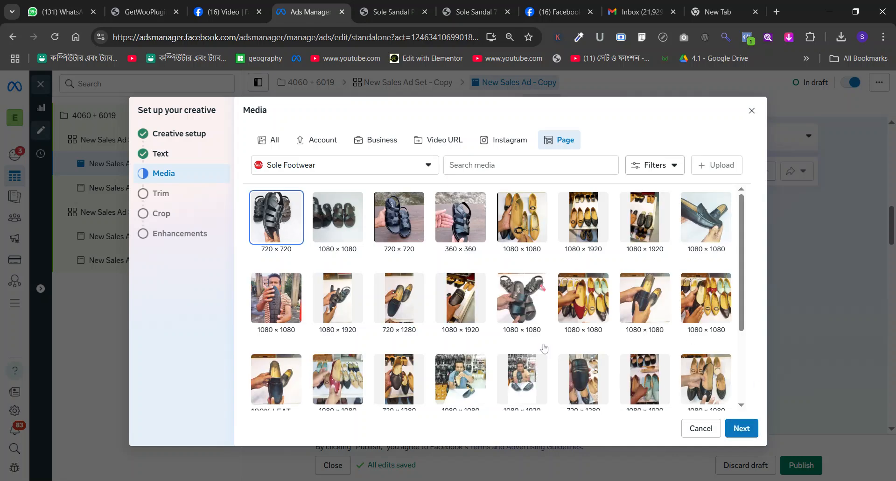
left_click(747, 429)
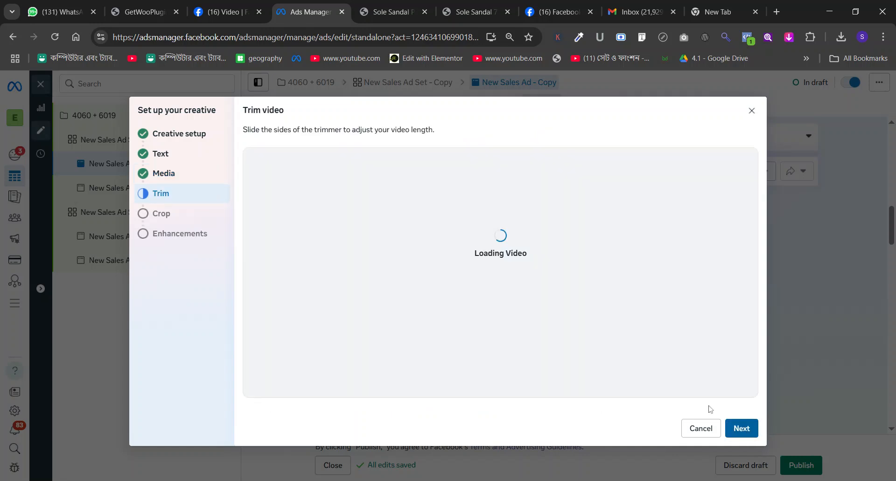
left_click(749, 433)
left_click(742, 429)
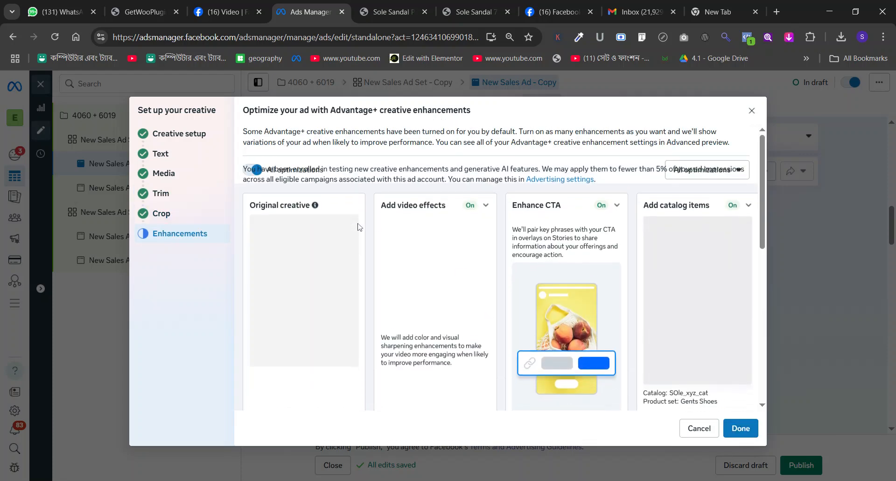
- Copy the Sole Sandal 761-6060 product page address from the store and return to Ads Manager
left_click(471, 12)
left_click(378, 32)
key("ctrl+c")
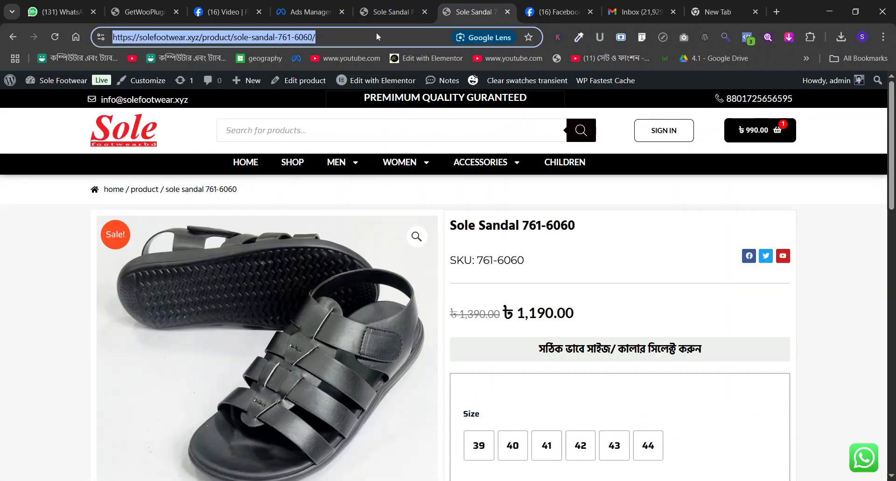
left_click(306, 12)
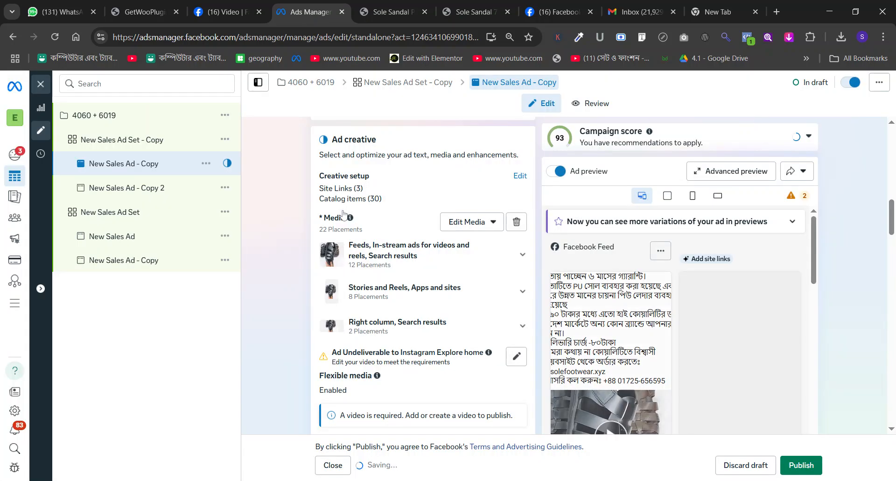
scroll(344, 216, "down", 5)
scroll(344, 217, "down", 10)
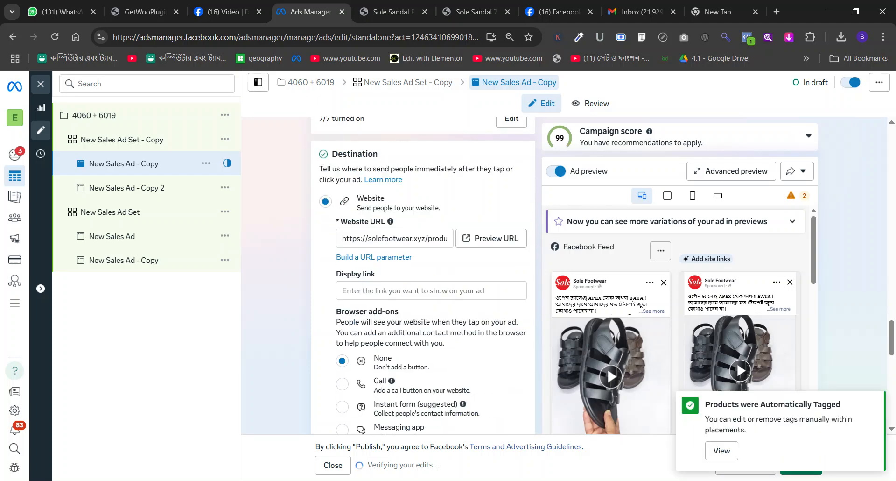
triple_click(369, 238)
triple_click(369, 239)
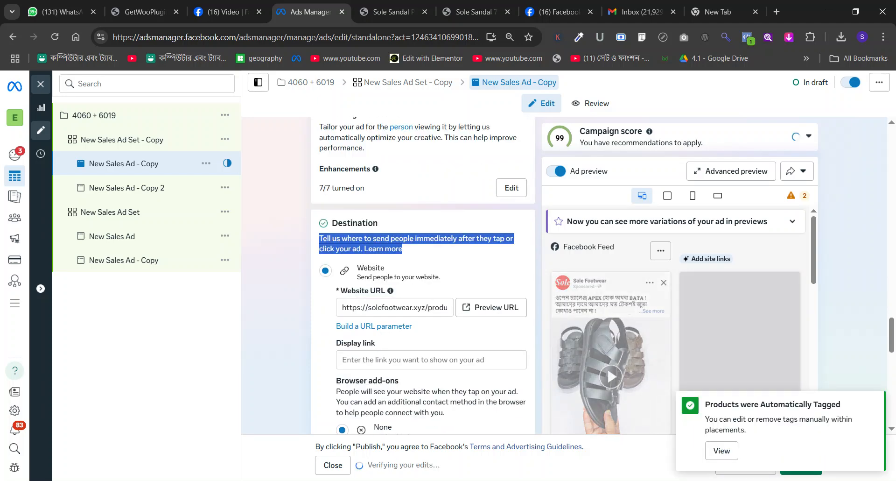
left_click(402, 307)
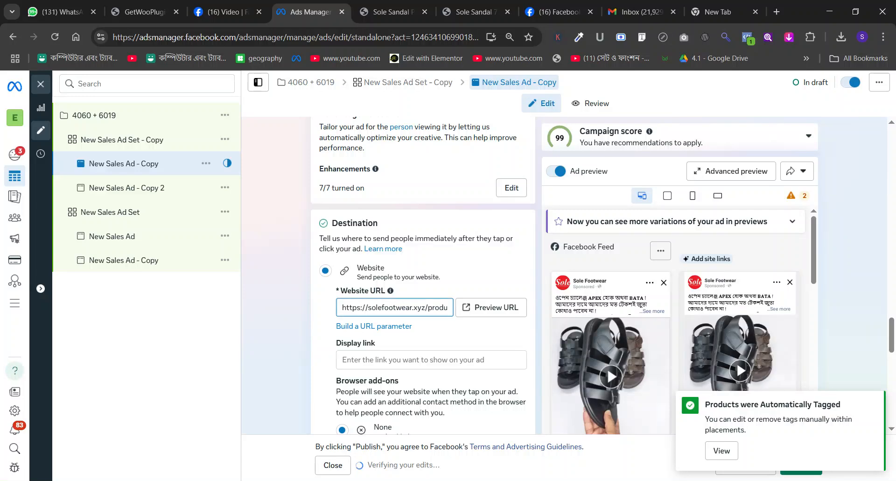
triple_click(400, 307)
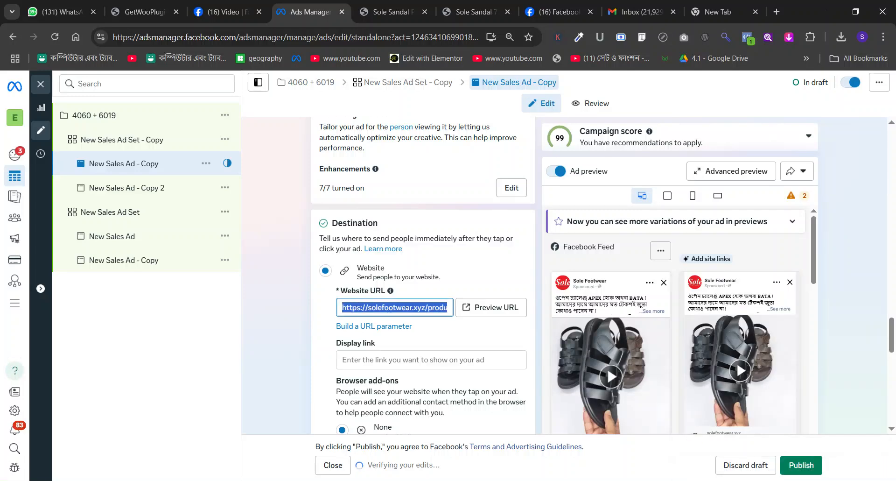
key("ctrl+v")
left_click(272, 275)
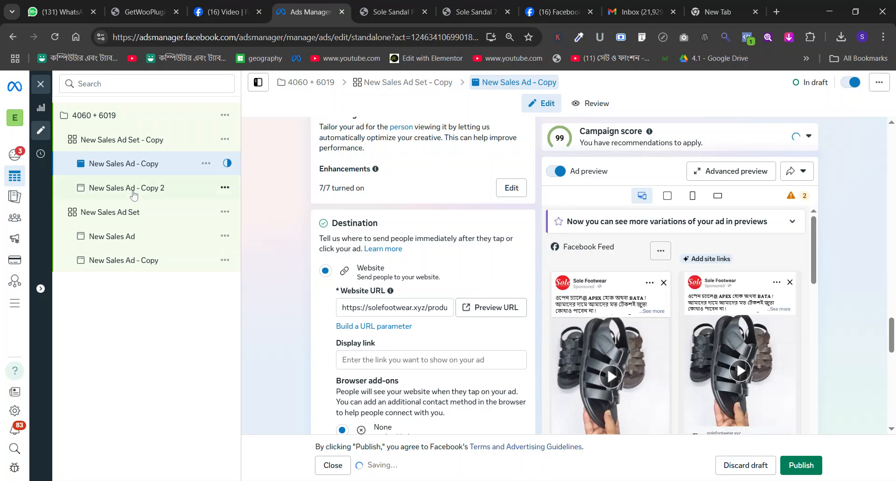
- Delete the New Sales Ad - Copy 2 ad from New Sales Ad Set - Copy
left_click(224, 190)
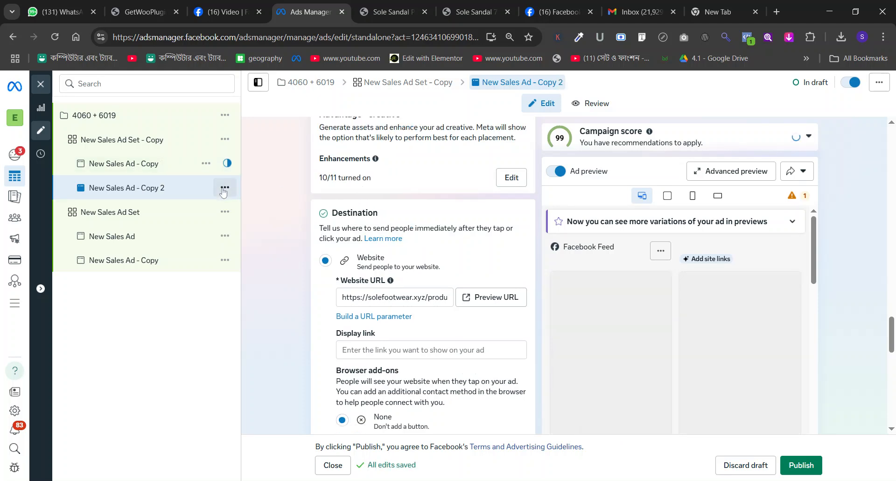
left_click(225, 187)
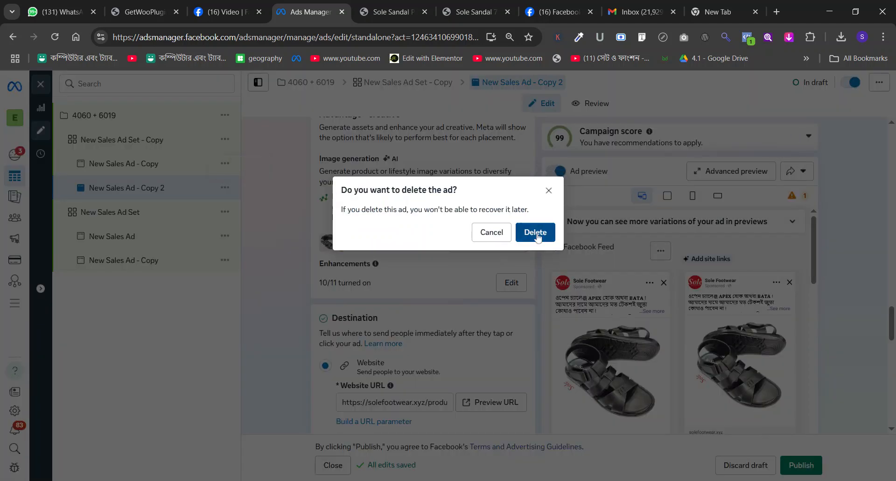
left_click(506, 239)
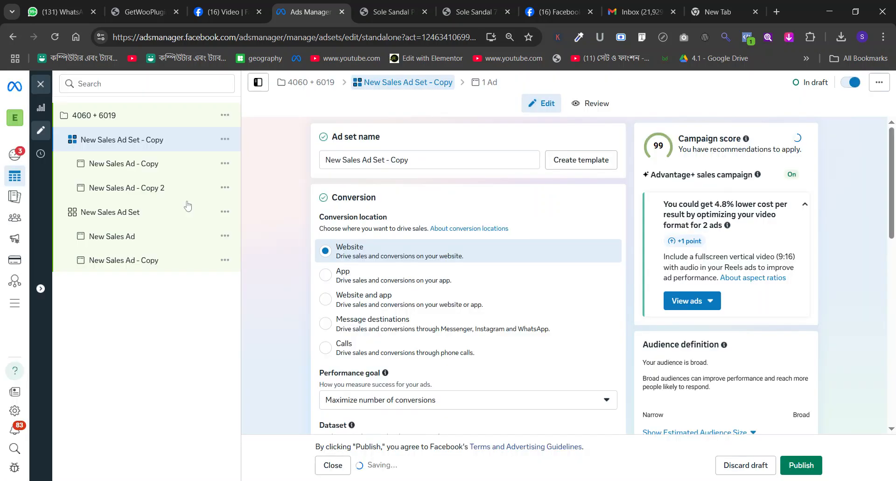
- Duplicate New Sales Ad - Copy within New Sales Ad Set - Copy
left_click(231, 172)
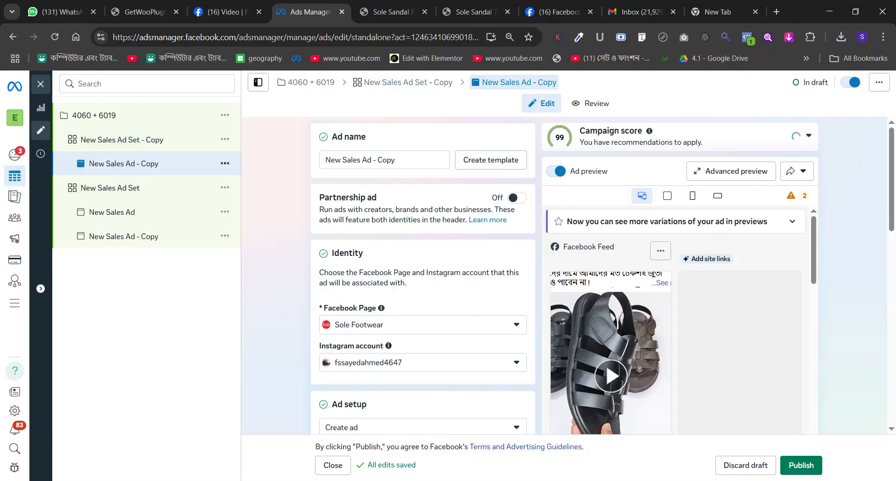
left_click(227, 165)
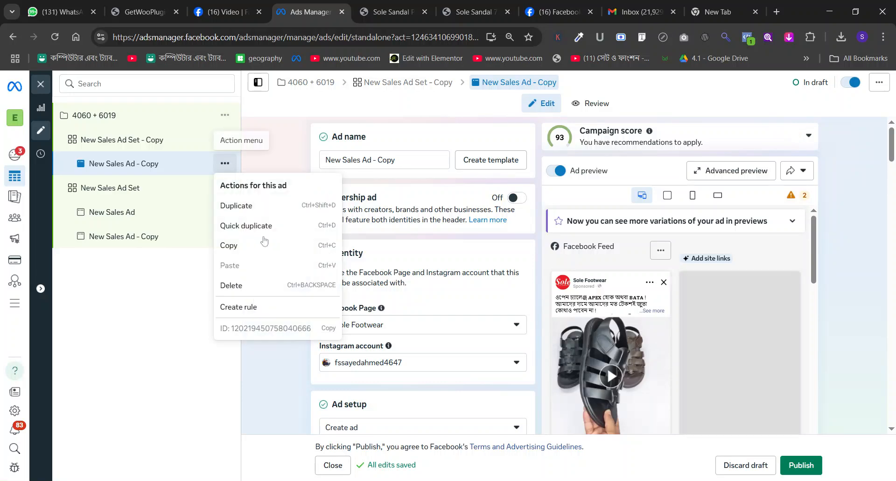
left_click(248, 212)
left_click(572, 344)
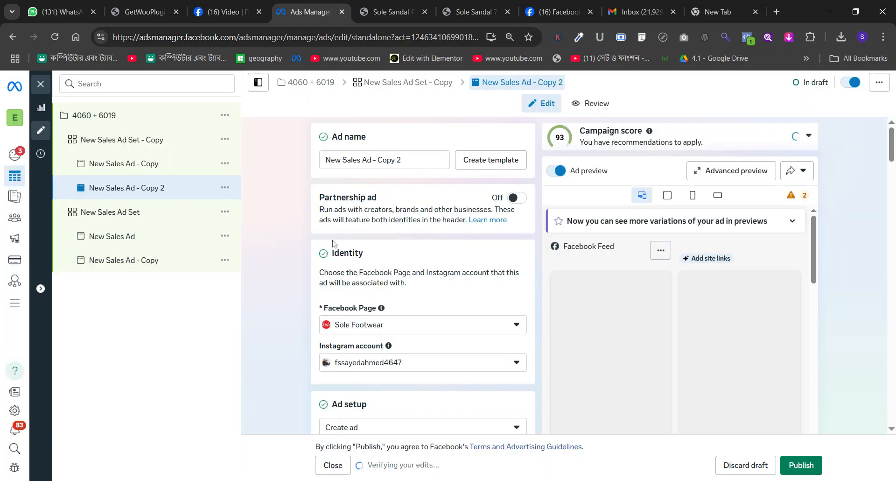
- Remove the media from the ad creative of the duplicated New Sales Ad - Copy 2
scroll(312, 231, "down", 5)
scroll(312, 231, "down", 10)
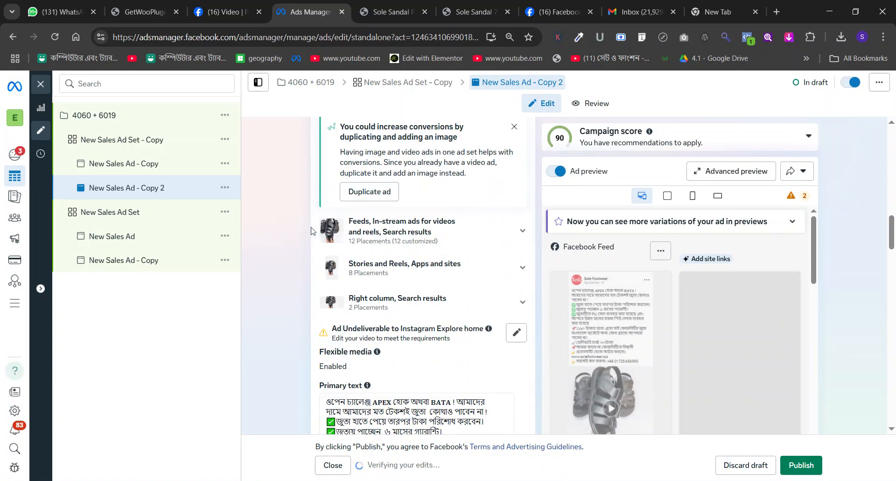
scroll(312, 231, "up", 3)
scroll(441, 214, "up", 3)
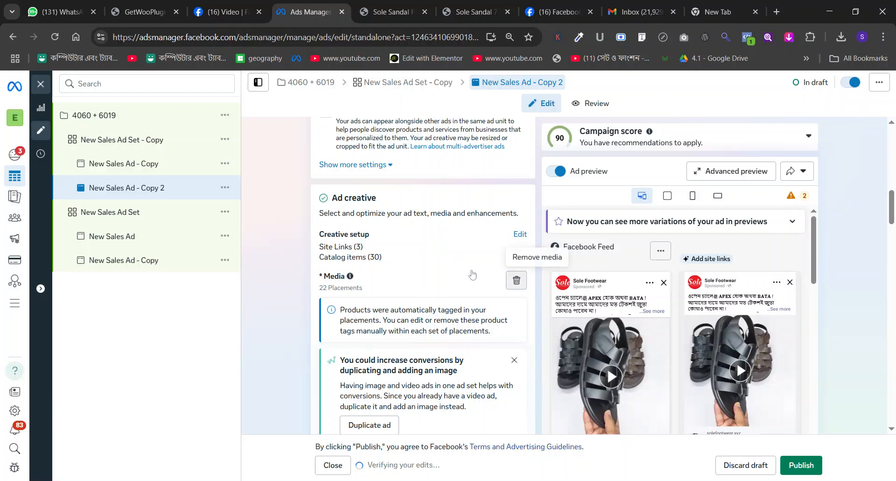
- Add the 1080 × 1080 sandal video from the Sole Footwear page to New Sales Ad - Copy 2, keeping the default trim, crop and enhancements
left_click(360, 294)
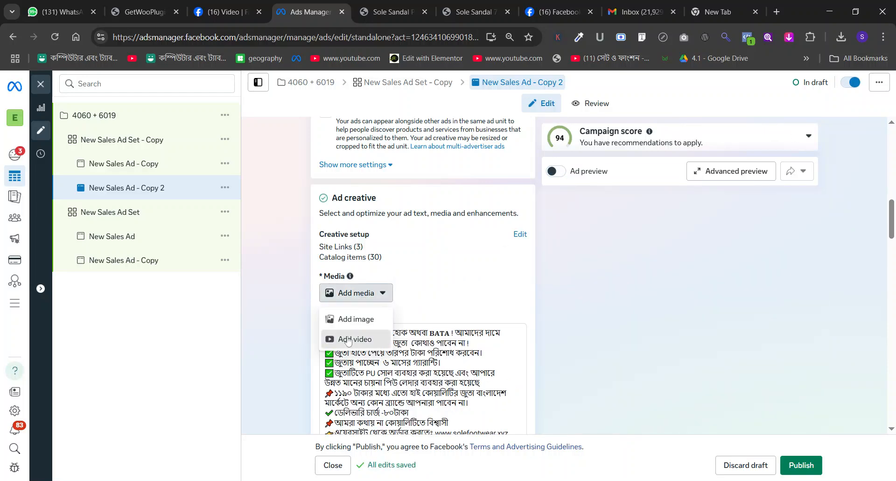
left_click(348, 339)
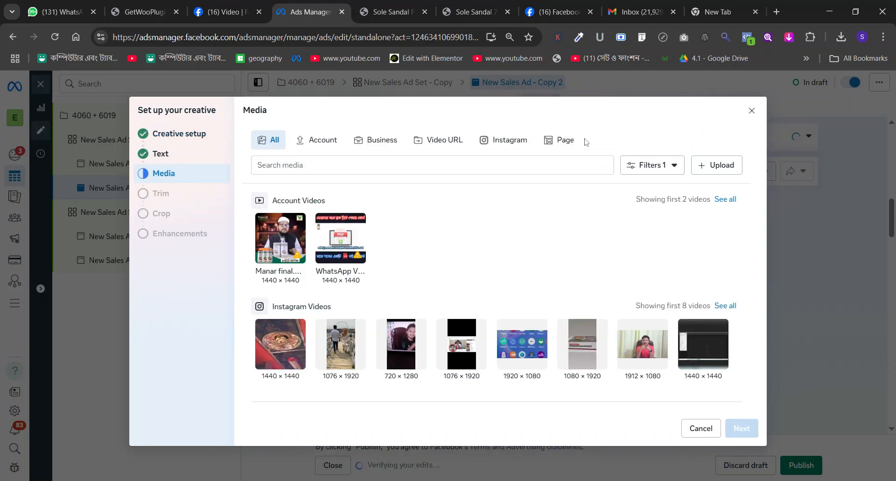
left_click(565, 136)
left_click(337, 214)
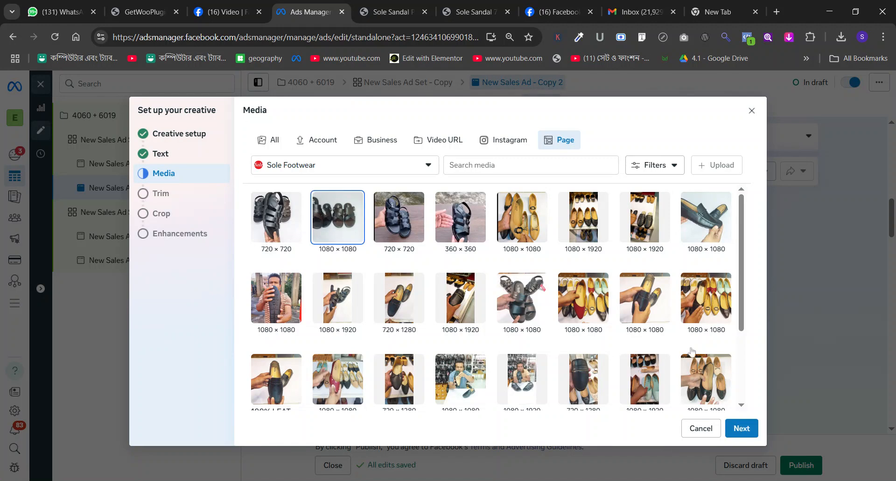
left_click(740, 427)
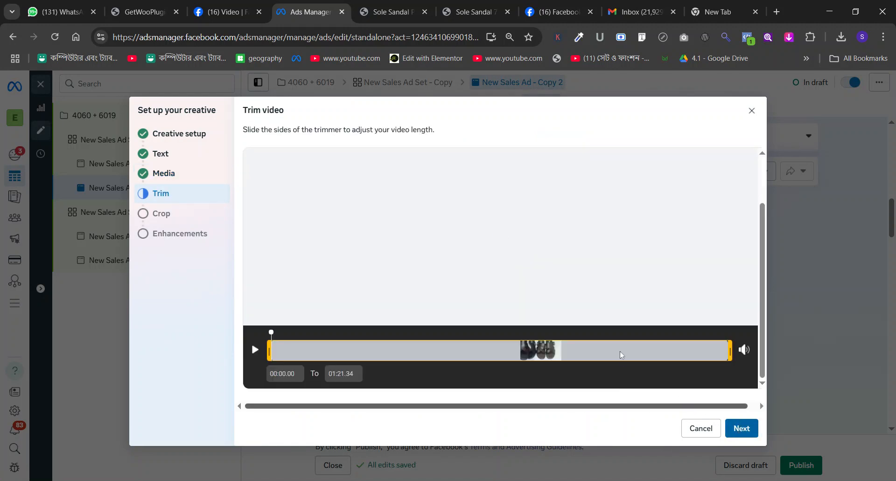
left_click(738, 426)
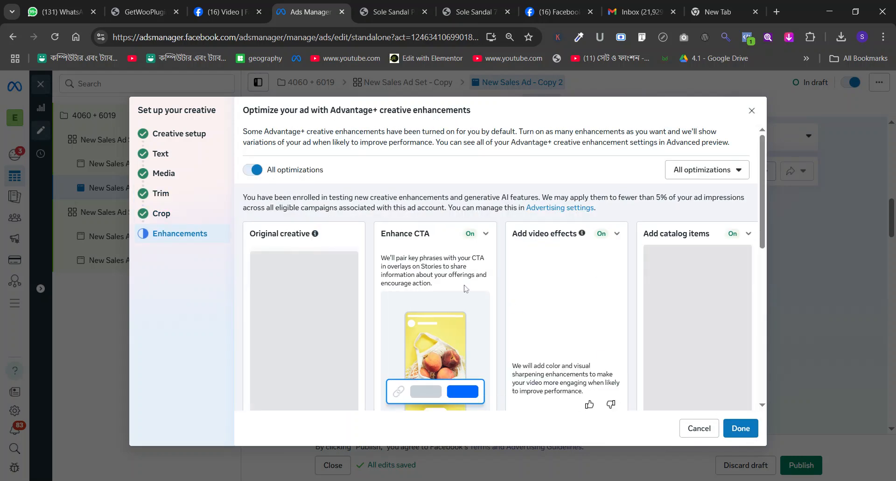
scroll(307, 232, "down", 3)
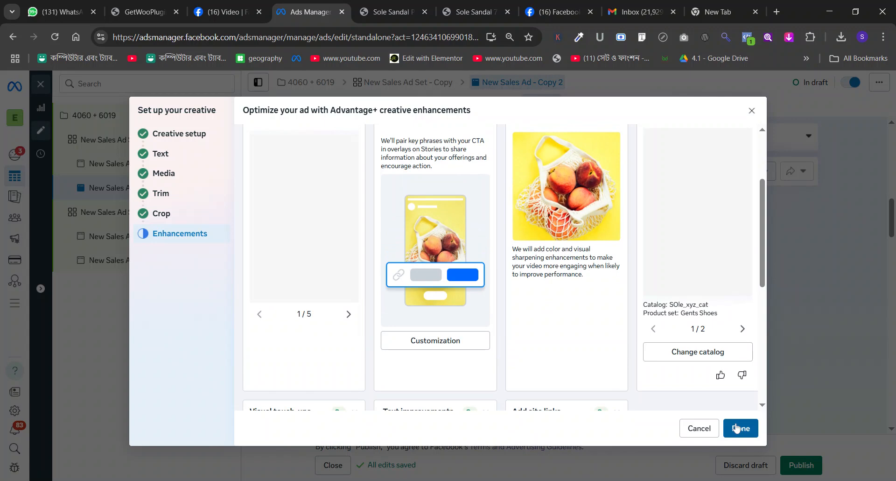
left_click(737, 427)
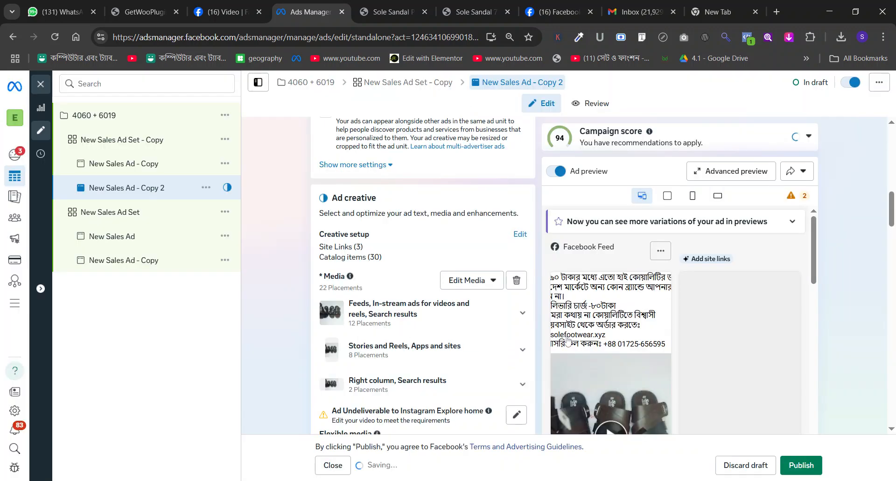
left_click(392, 12)
left_click(311, 37)
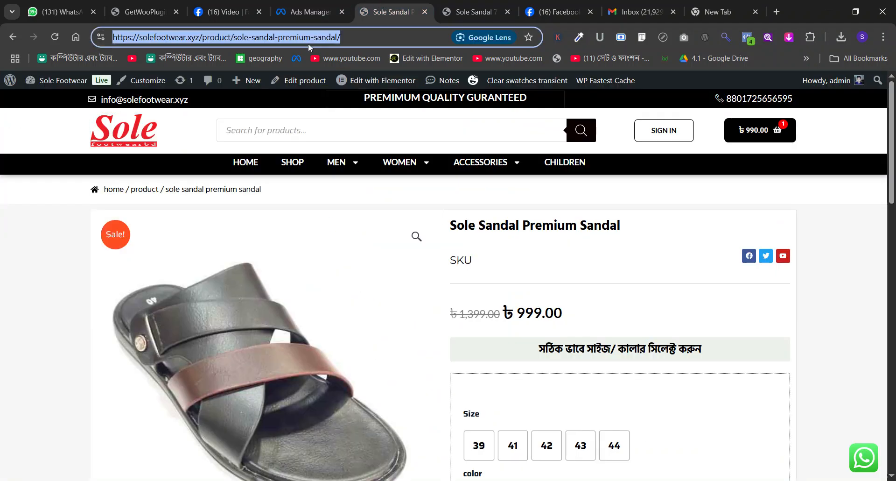
left_click(308, 12)
scroll(342, 180, "down", 10)
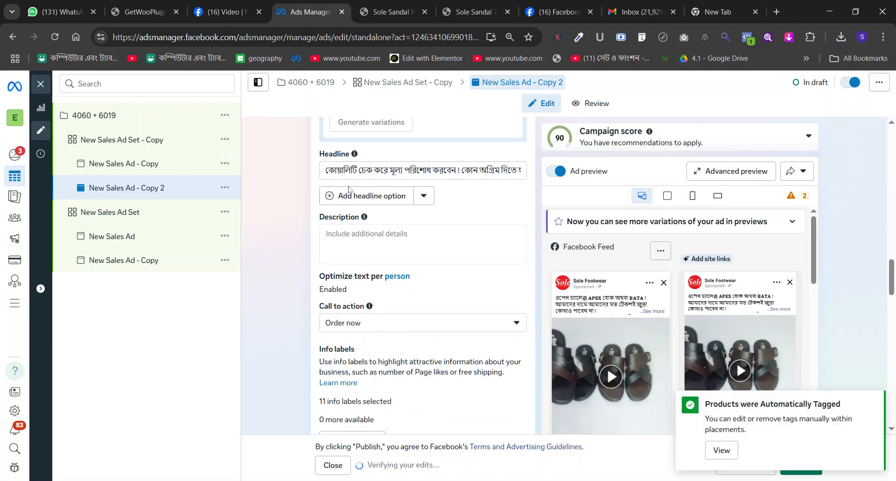
scroll(390, 184, "up", 5)
scroll(391, 182, "down", 8)
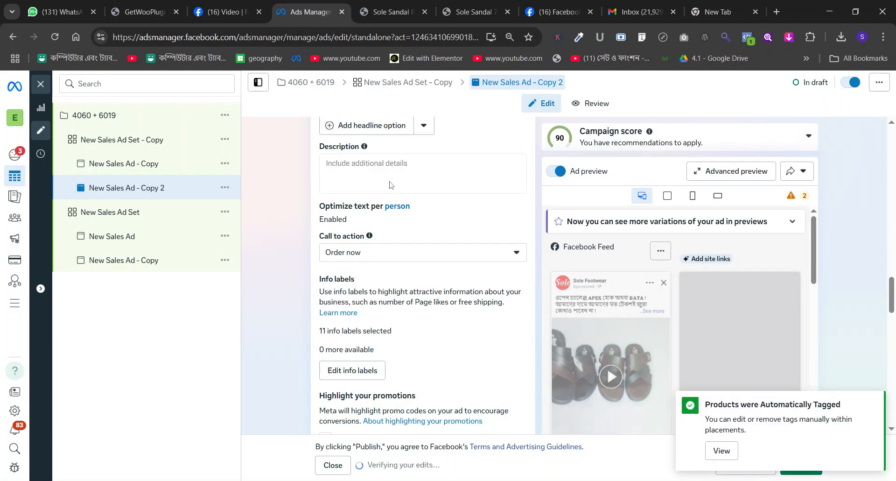
scroll(391, 185, "down", 7)
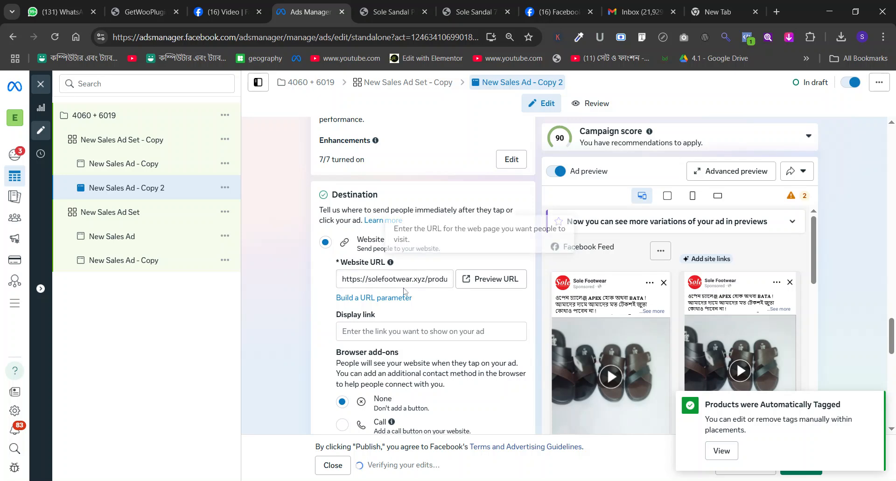
double_click(390, 278)
triple_click(404, 275)
key("ctrl+v")
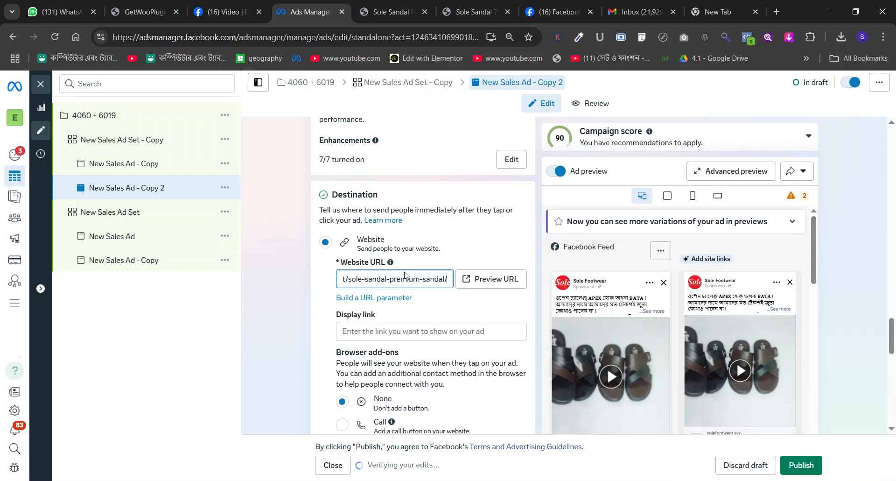
left_click(252, 338)
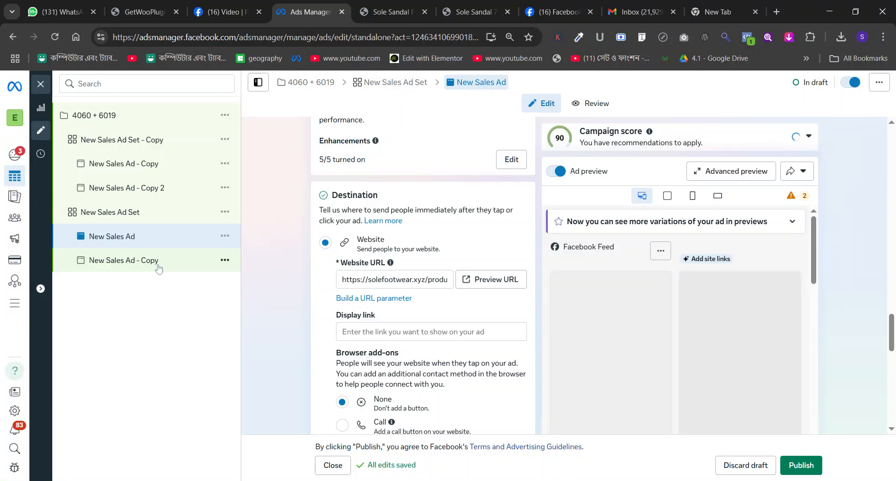
- Delete both ads, New Sales Ad and New Sales Ad - Copy, from New Sales Ad Set
left_click(159, 266, "ctrl")
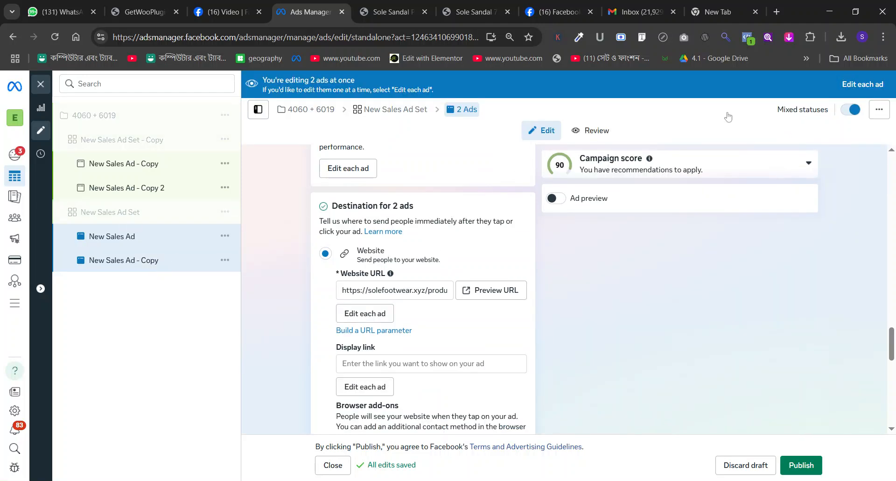
left_click(878, 109)
left_click(806, 216)
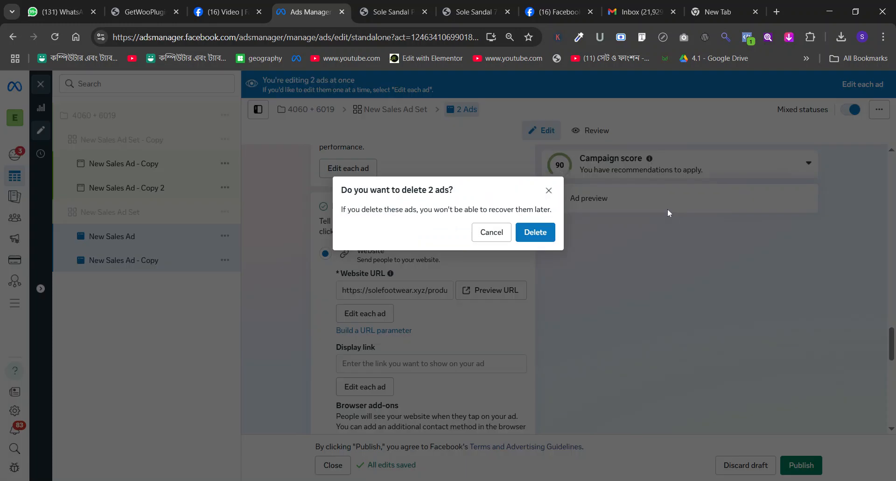
left_click(546, 230)
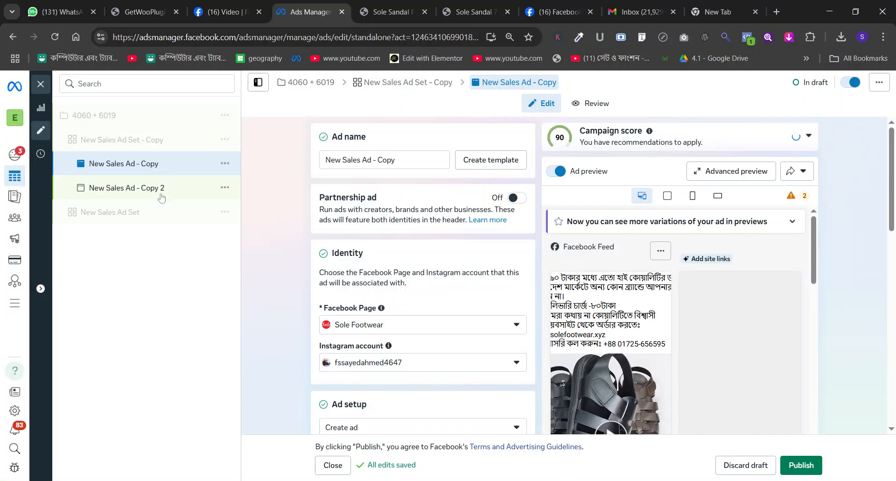
- Copy New Sales Ad - Copy and New Sales Ad - Copy 2 from New Sales Ad Set - Copy into New Sales Ad Set
left_click(162, 197, "ctrl")
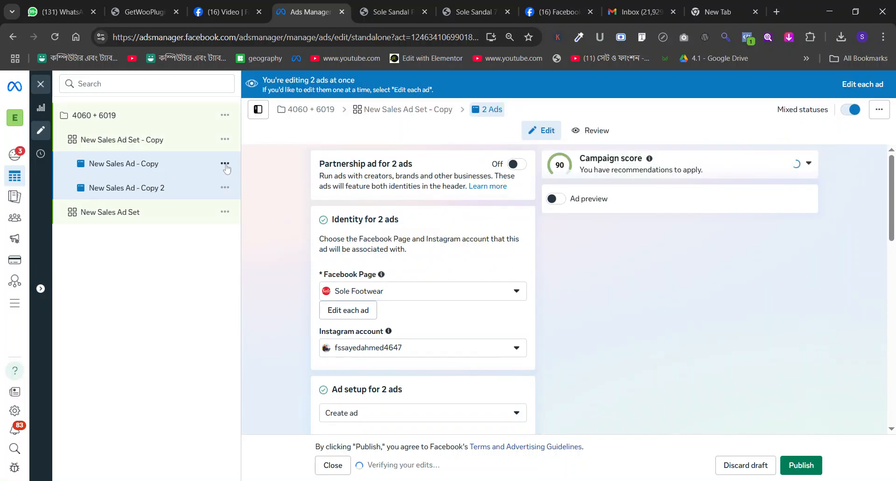
left_click(225, 164)
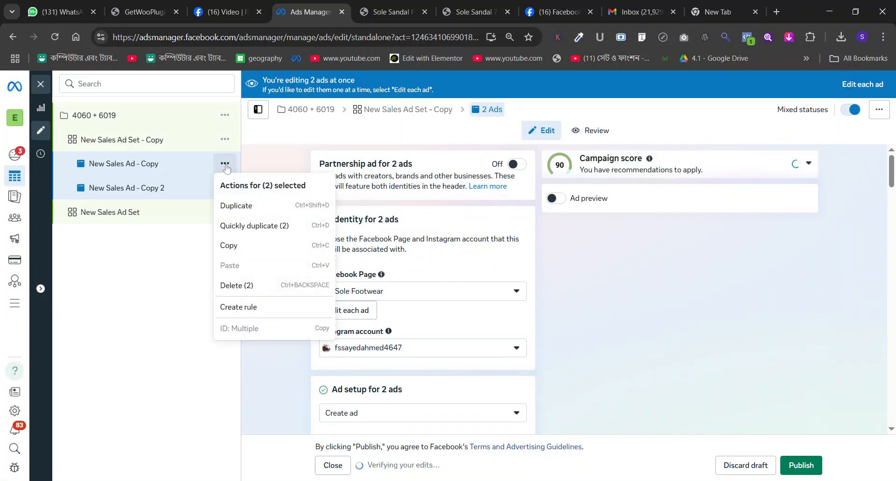
left_click(237, 246)
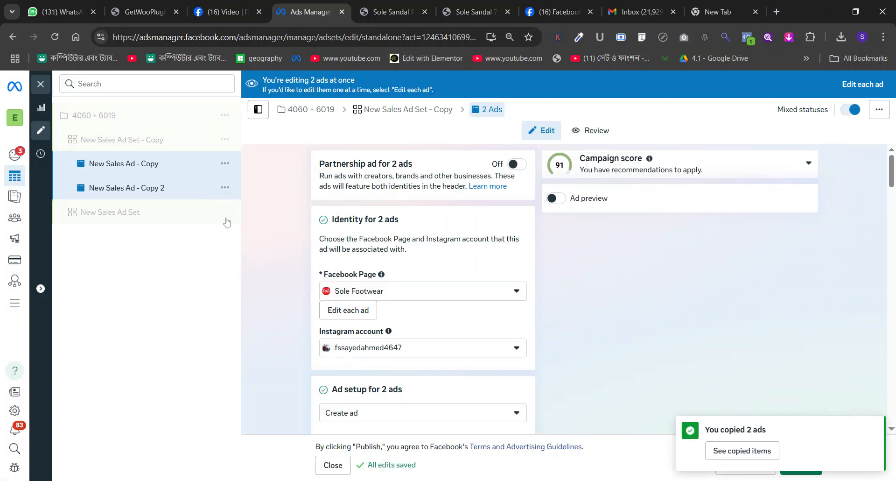
left_click(226, 217)
left_click(225, 212)
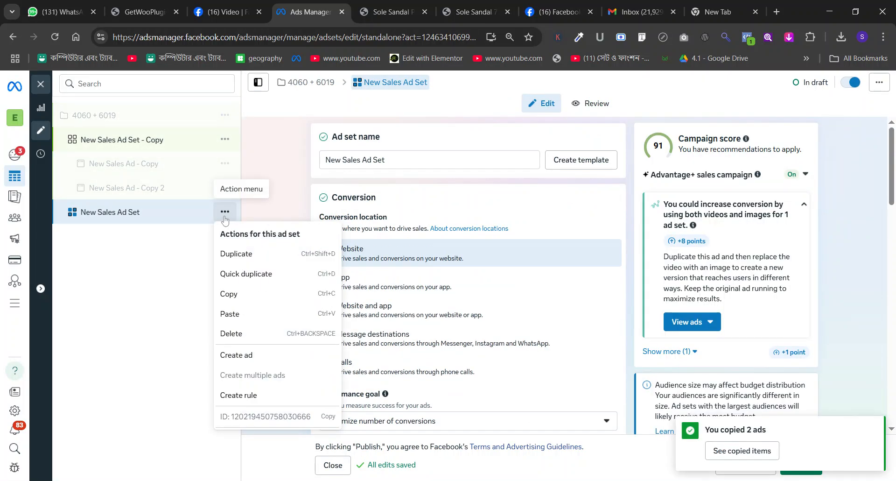
left_click(235, 318)
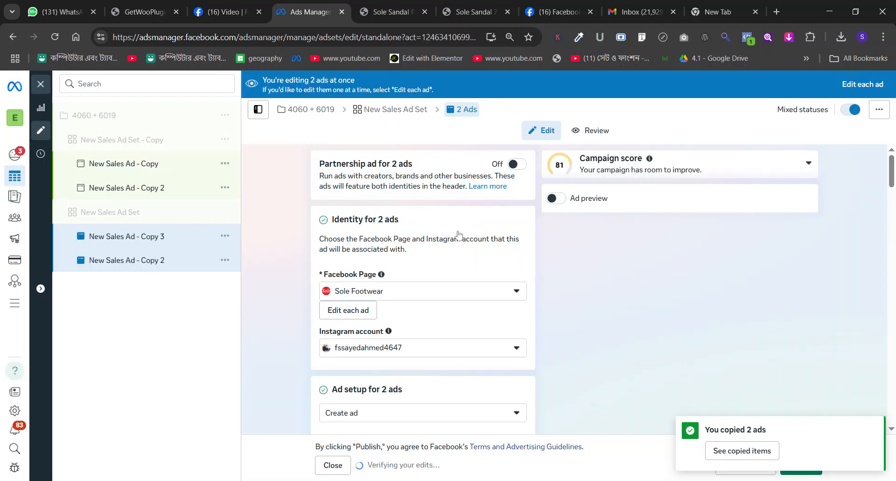
- Review the suggested audience of New Sales Ad Set, including the interests in its detailed targeting
scroll(458, 238, "down", 10)
scroll(458, 238, "down", 6)
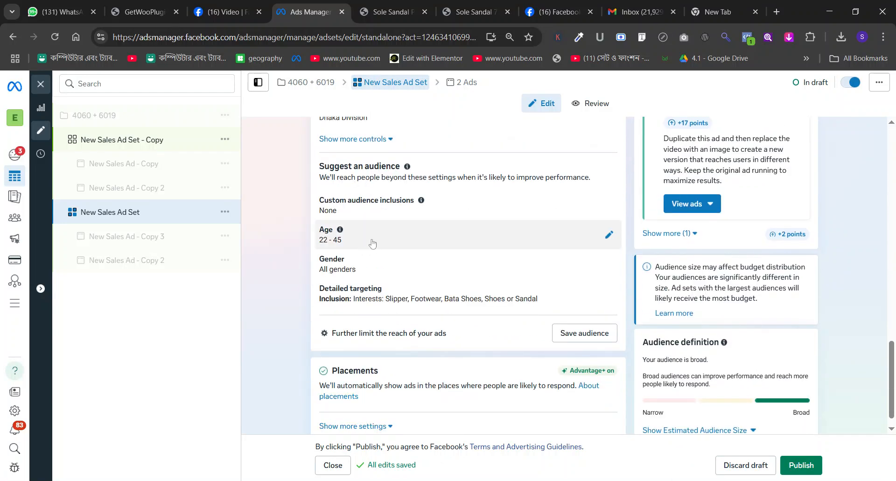
scroll(433, 246, "down", 1)
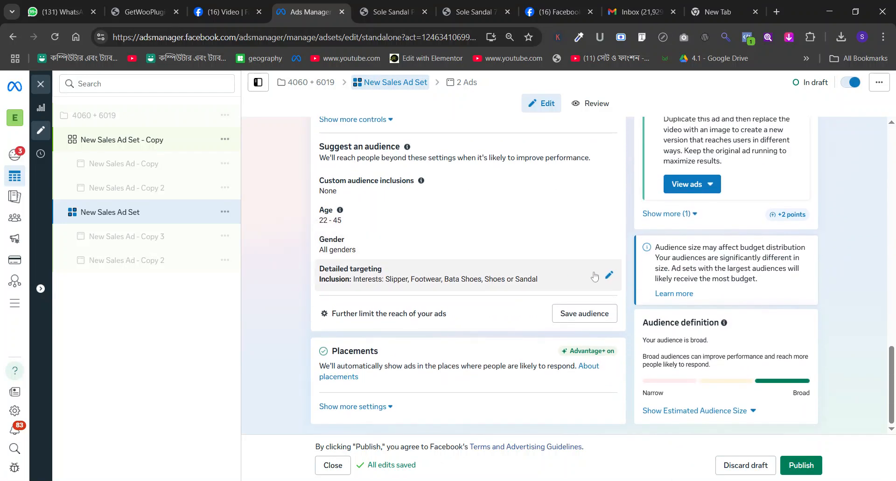
left_click(499, 280)
scroll(499, 281, "down", 3)
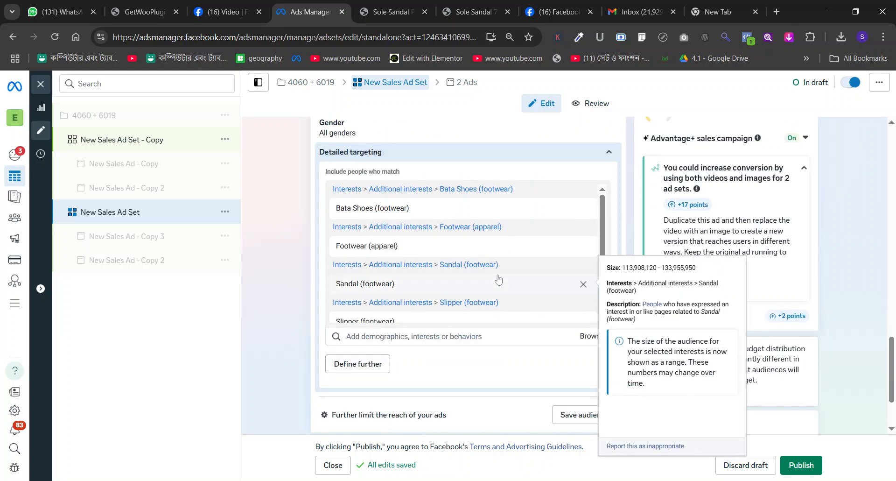
scroll(472, 266, "down", 1)
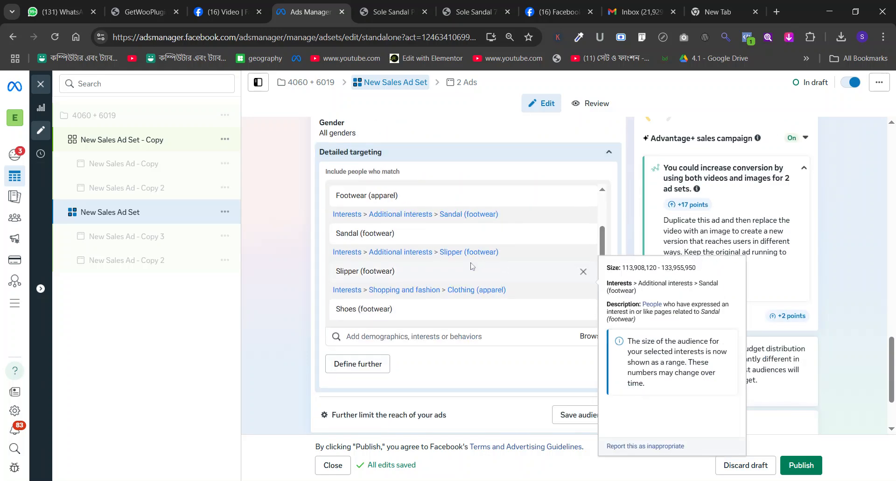
scroll(472, 266, "up", 1)
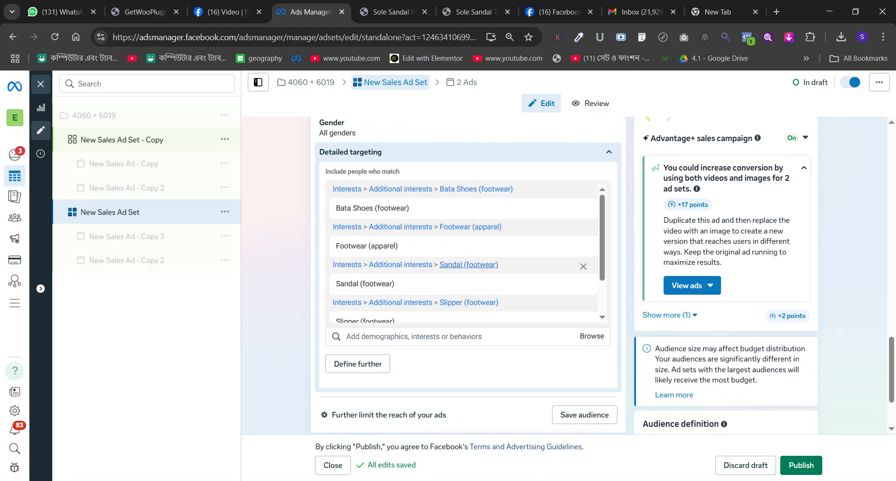
- Search the detailed targeting of New Sales Ad Set for "apex" without adding an interest
left_click(434, 336)
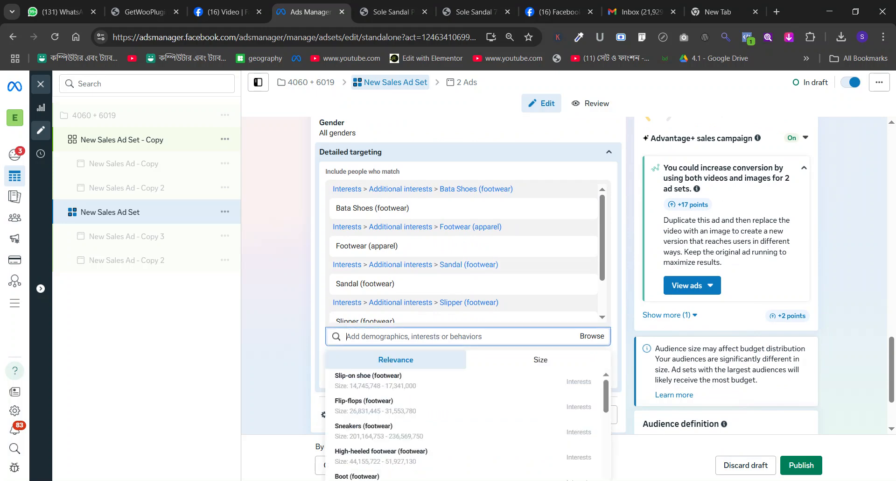
type("apex")
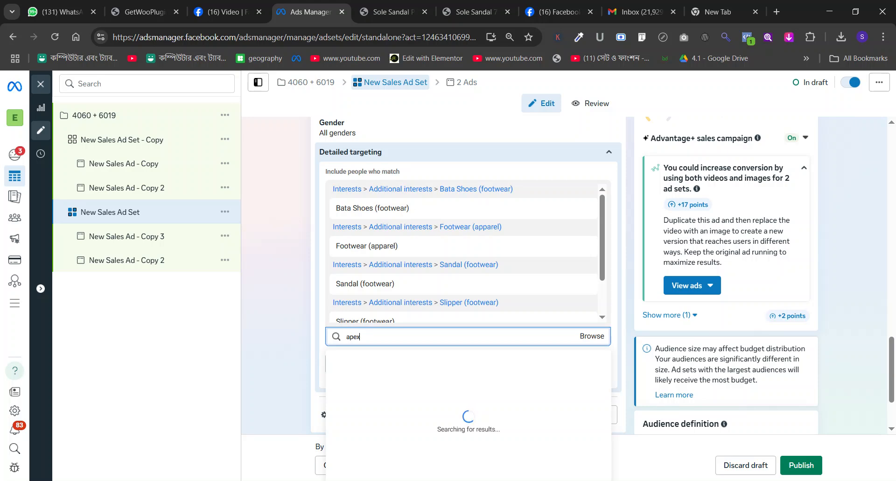
scroll(310, 337, "down", 2)
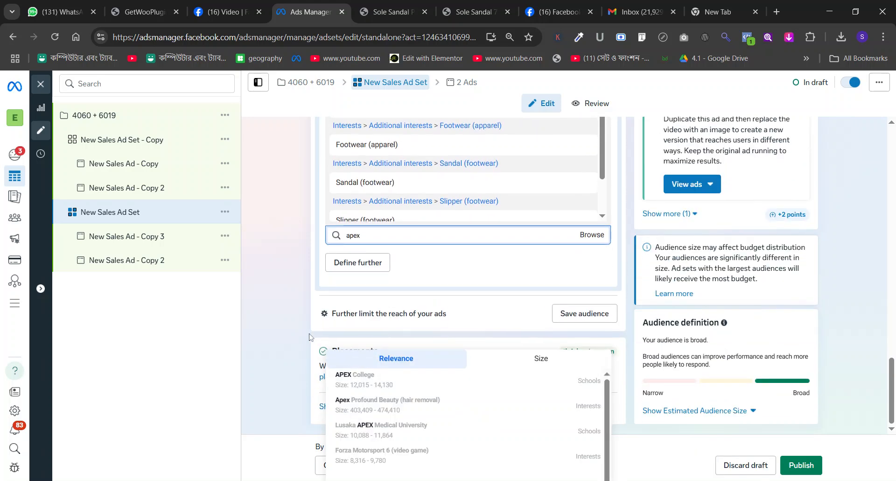
scroll(361, 381, "down", 1)
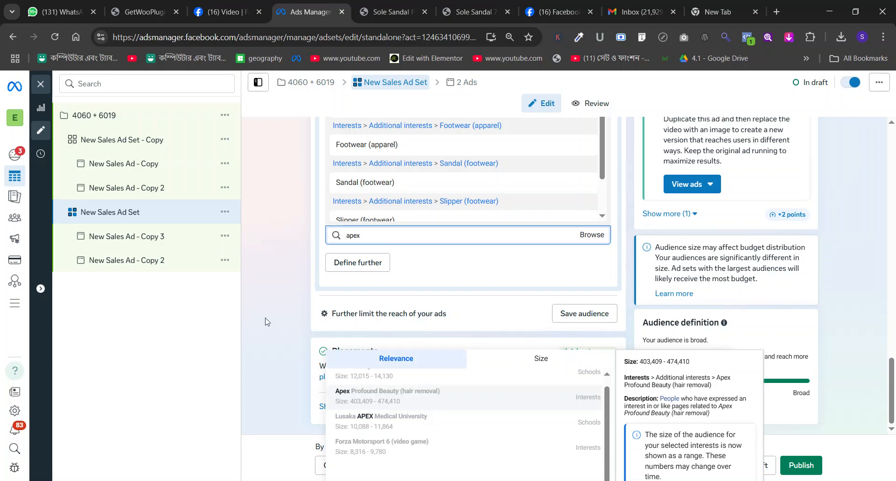
left_click(265, 322)
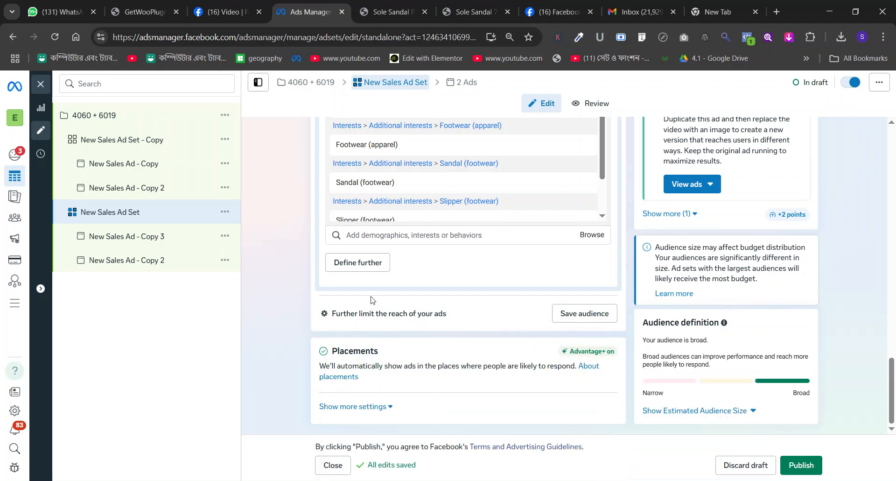
- Duplicate New Sales Ad Set - Copy once within the original campaign, keeping existing reactions, comments and shares on the new ads
left_click(225, 211)
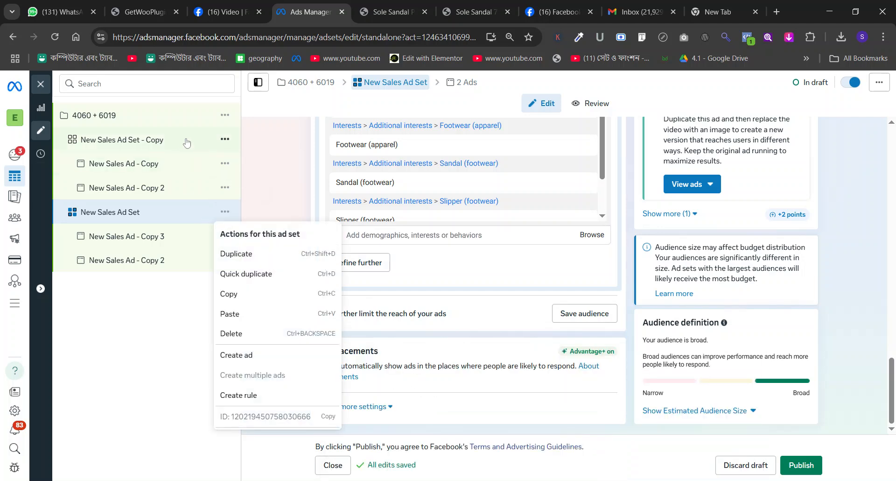
left_click(214, 147)
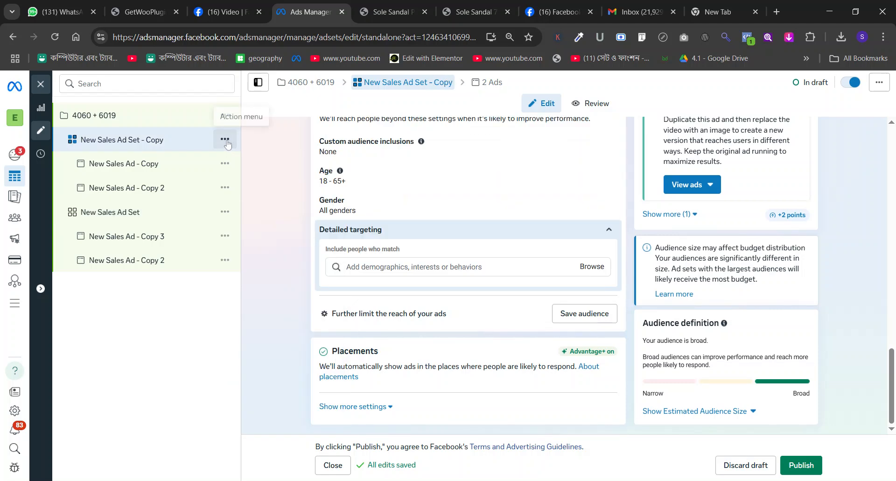
left_click(225, 139)
left_click(264, 188)
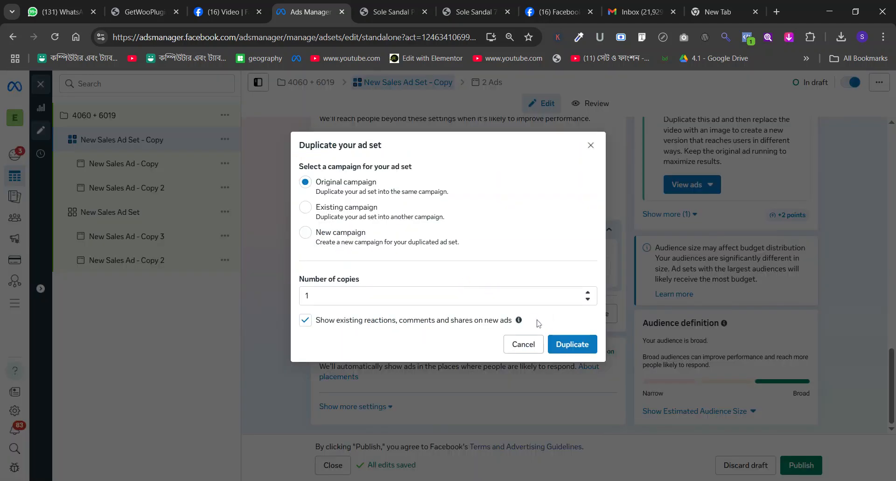
left_click(562, 339)
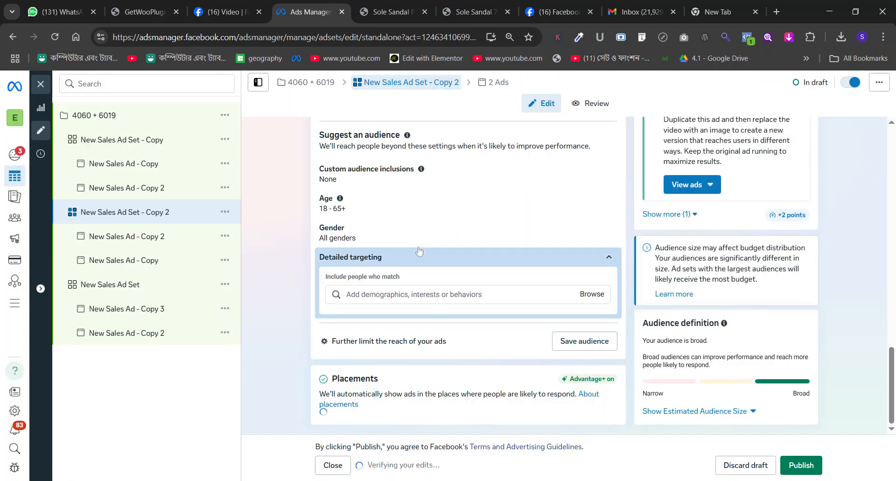
- Set the suggested audience age of New Sales Ad Set - Copy 2 to 24 - 50
scroll(419, 251, "down", 1)
left_click(417, 271)
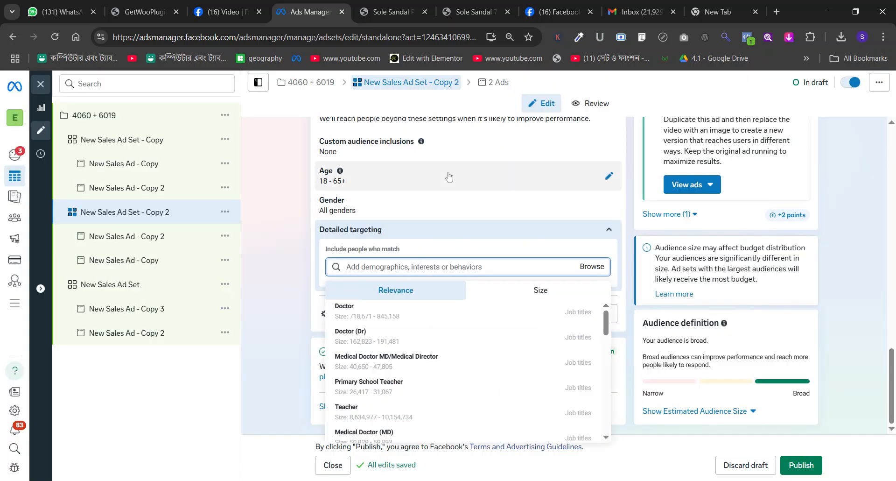
left_click(352, 175)
left_click(352, 211)
scroll(360, 273, "down", 2)
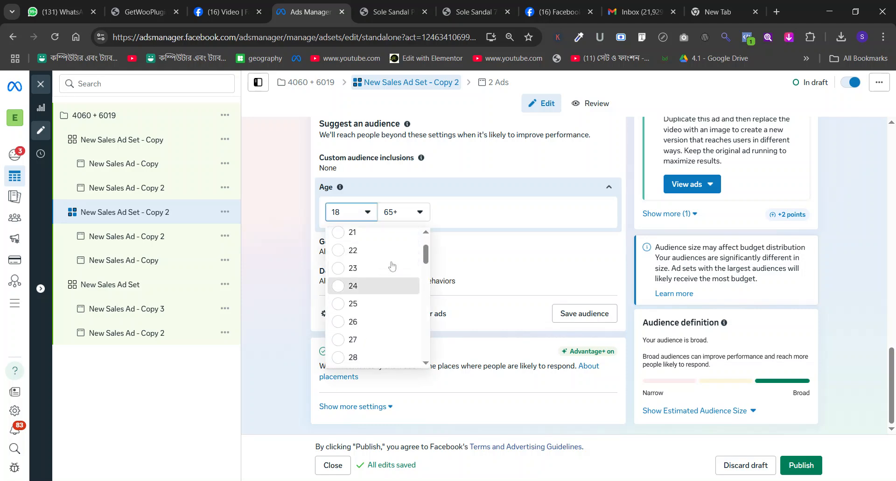
left_click(394, 285)
left_click(408, 216)
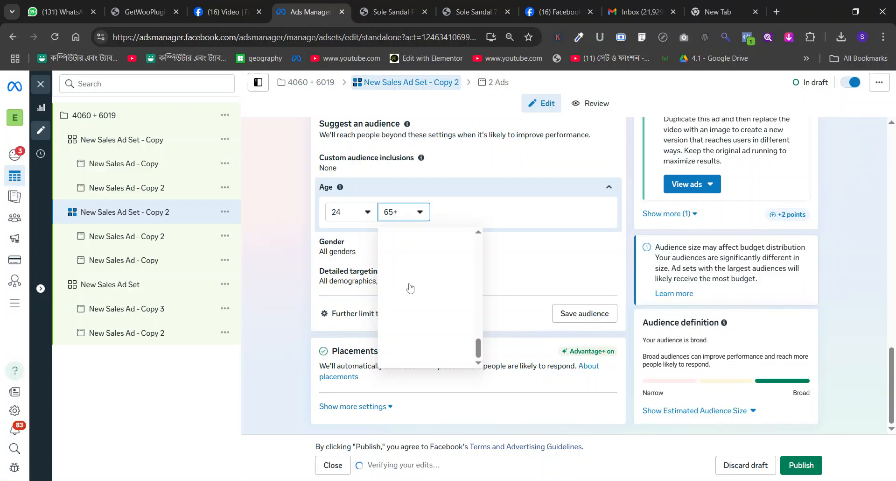
scroll(433, 303, "up", 5)
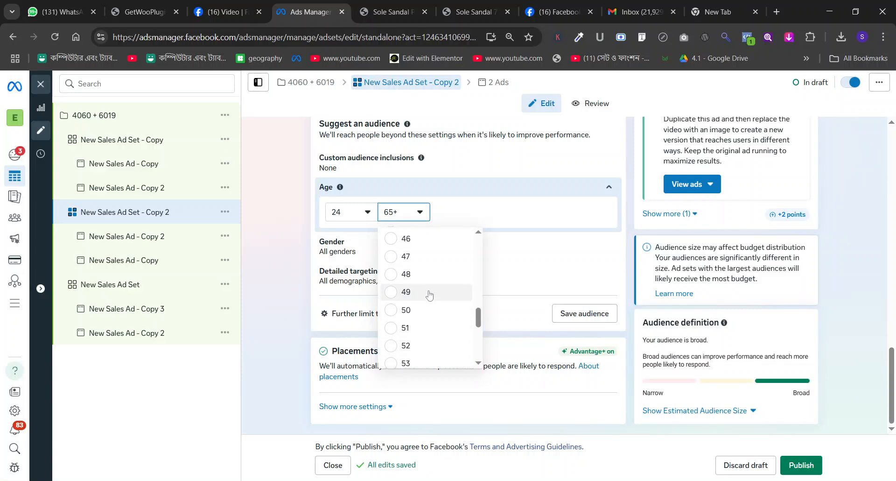
scroll(422, 294, "down", 1)
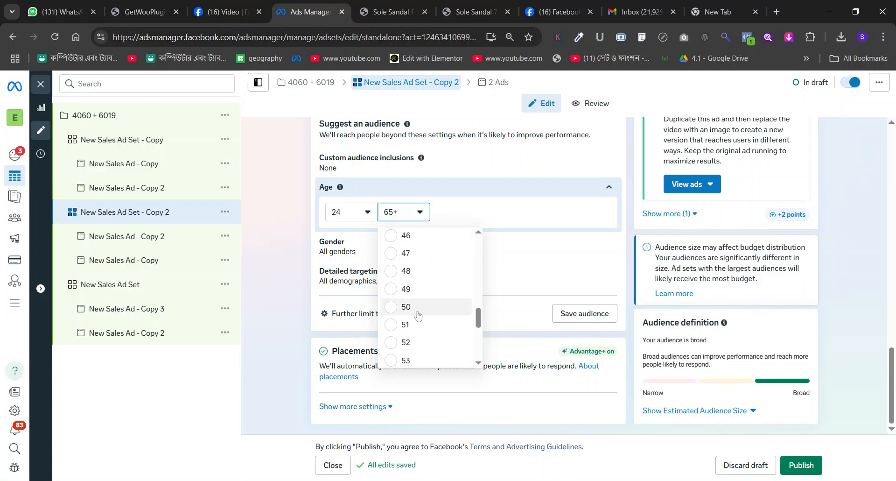
left_click(404, 307)
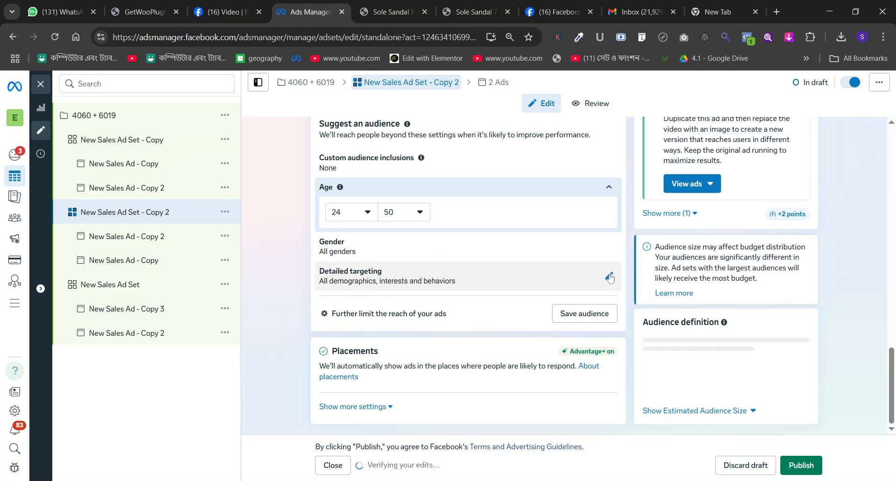
- Add the employer Business Owner to the detailed targeting of New Sales Ad Set - Copy 2
left_click(607, 275)
left_click(400, 289)
type("bsu")
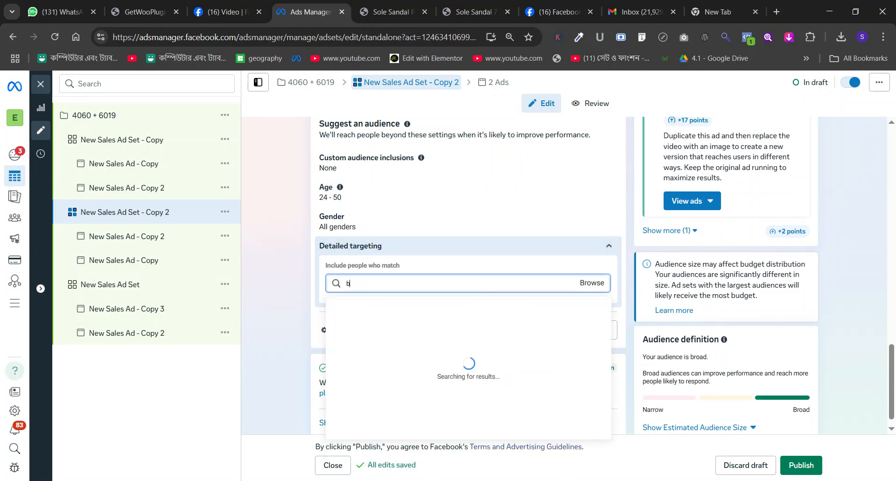
key("BackSpace")
type("business pwne")
key("BackSpace")
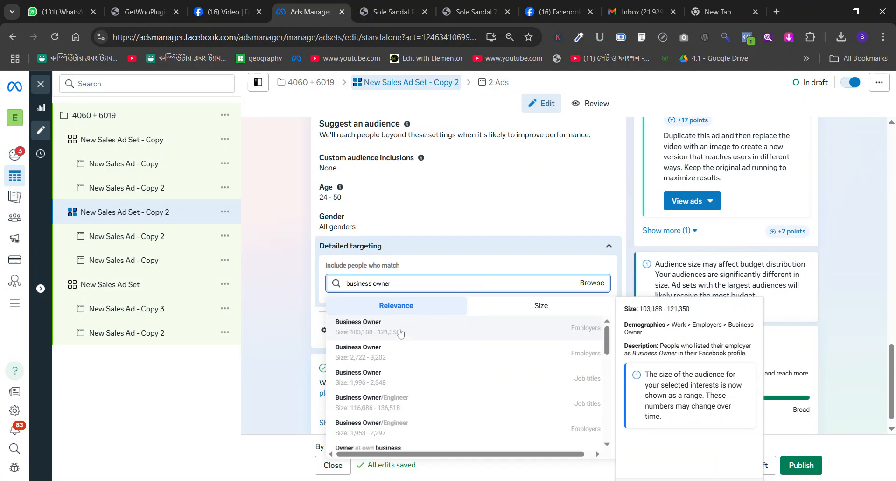
left_click(400, 331)
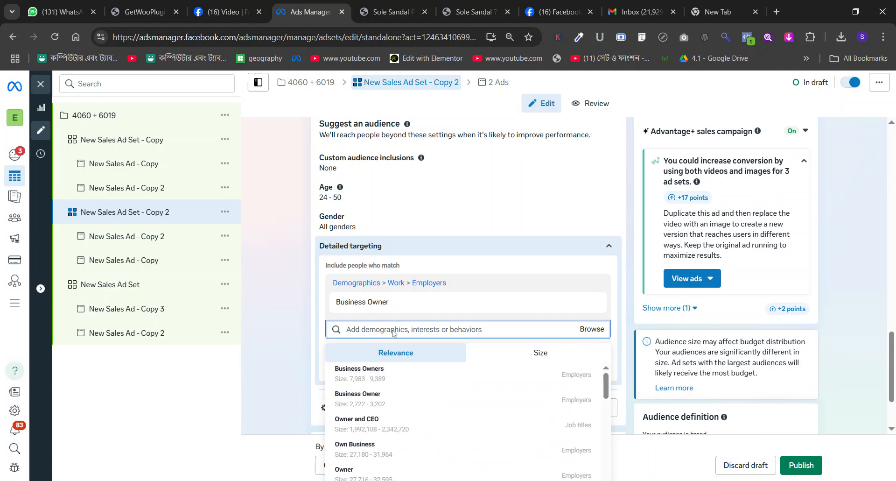
- Include the employers Primary school and Business Owners and the job title Teacher in the detailed targeting
type("pr")
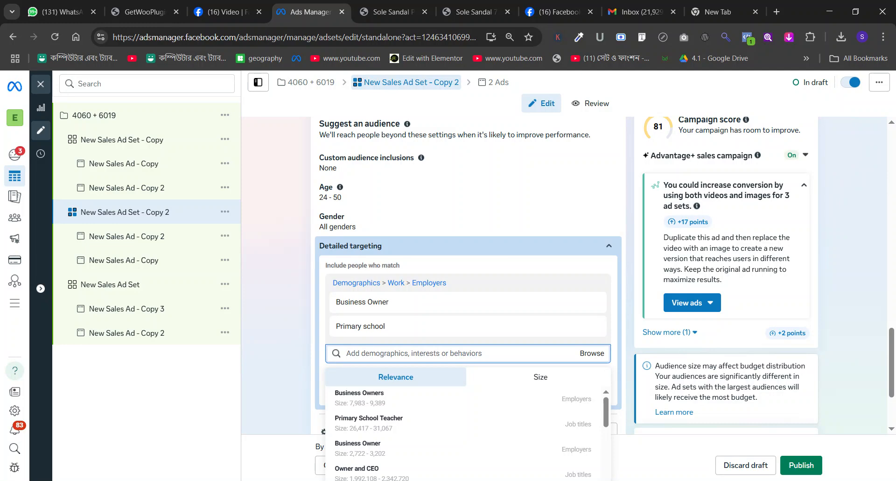
scroll(280, 252, "down", 3)
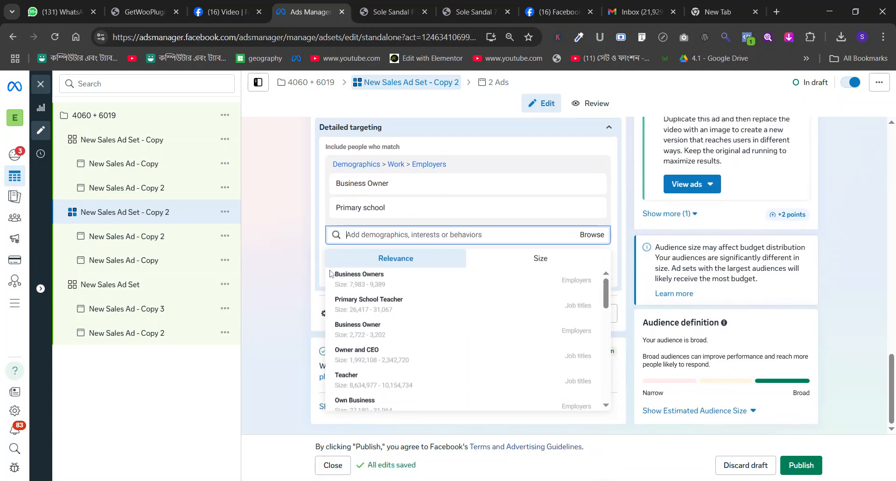
key("Return")
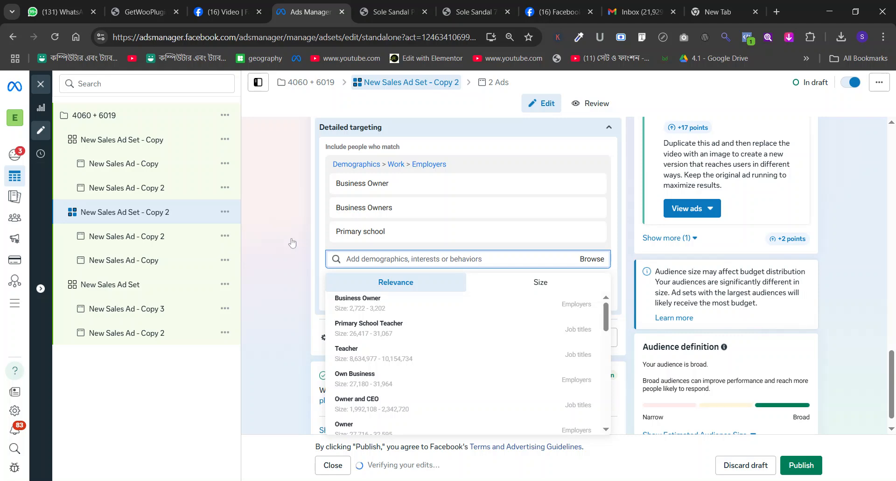
left_click(380, 358)
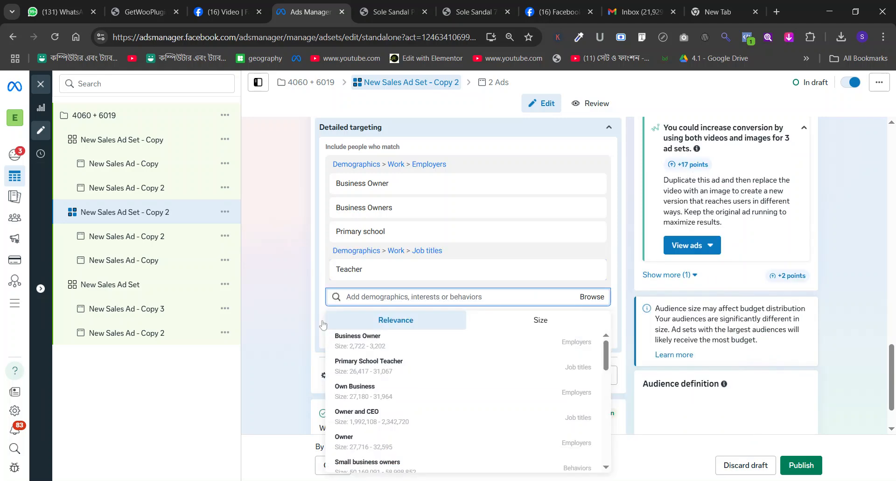
- Add the employers Owner and Teacher from the targeting suggestions
scroll(303, 301, "down", 1)
scroll(393, 308, "down", 1)
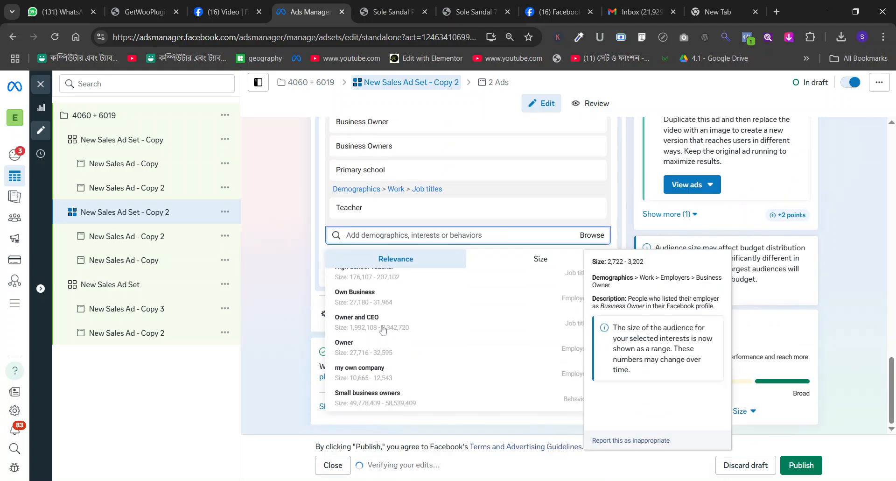
key("Return")
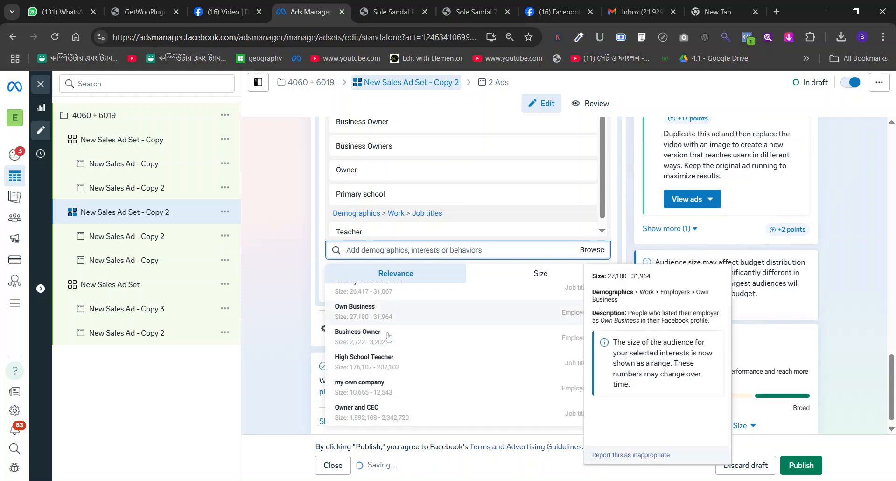
scroll(385, 344, "down", 4)
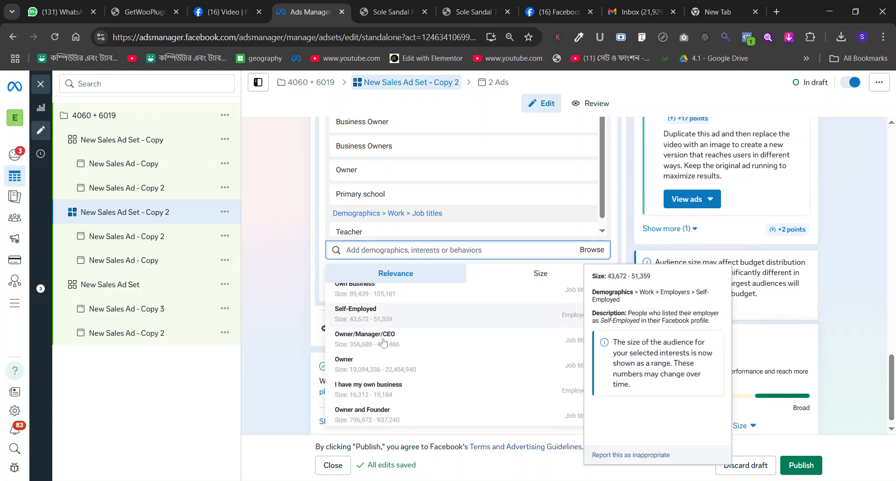
scroll(384, 343, "down", 5)
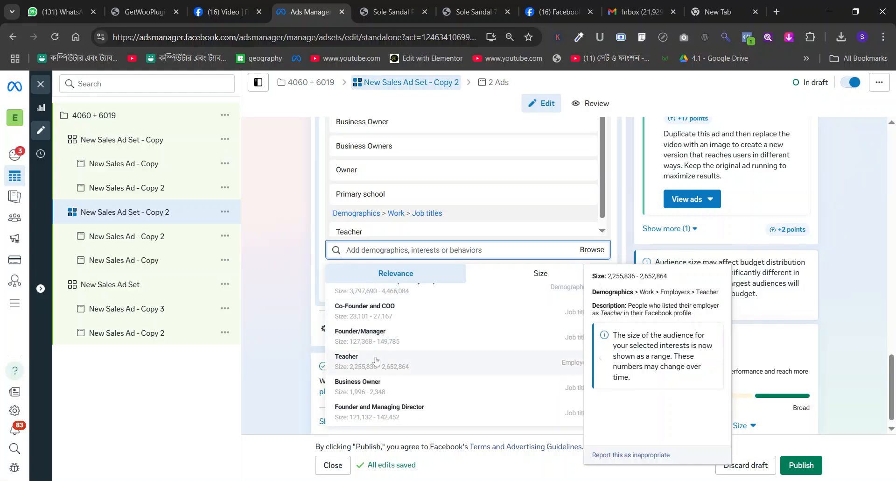
left_click(376, 360)
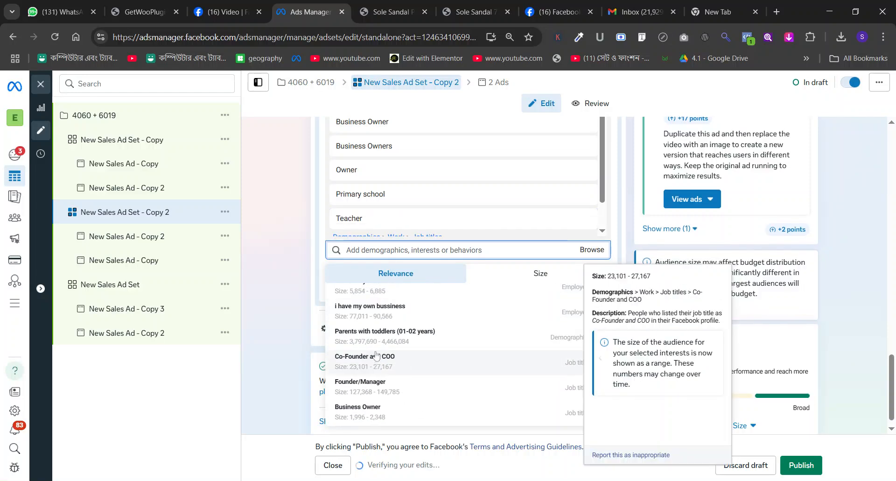
- Examine the selected targeting entries and the remaining suggestions for further relevant employers and job titles
scroll(378, 351, "up", 6)
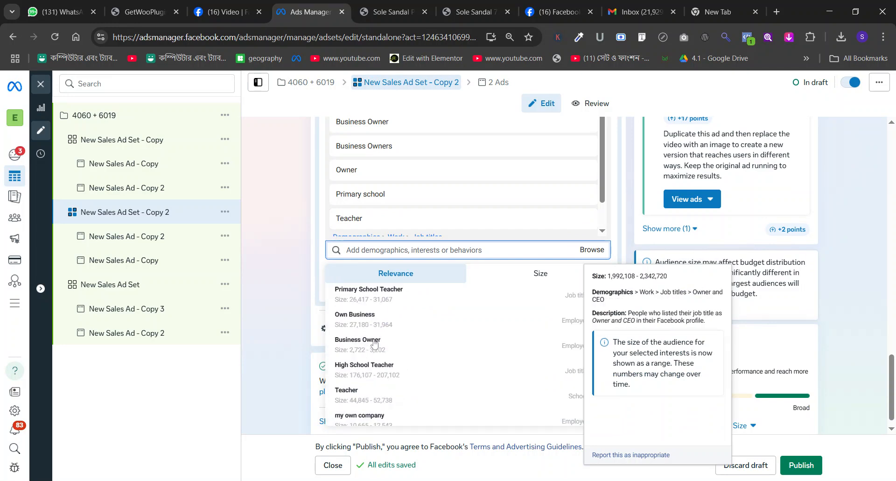
scroll(374, 344, "down", 5)
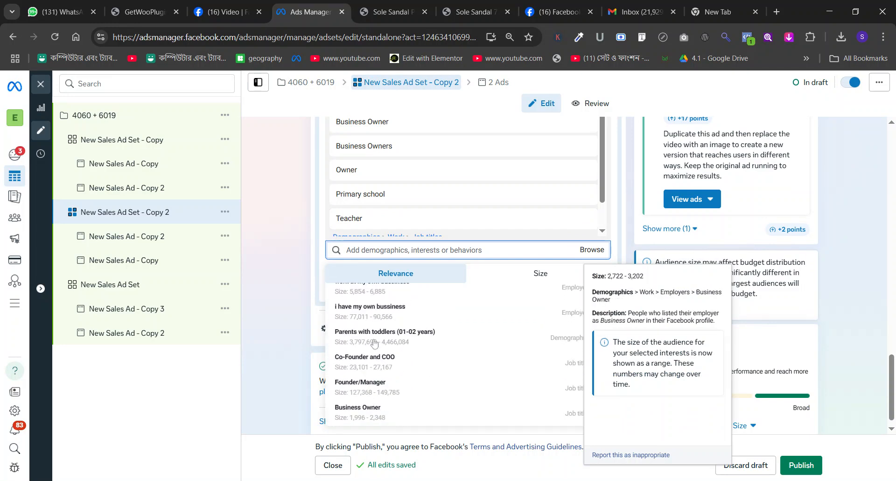
scroll(374, 344, "up", 5)
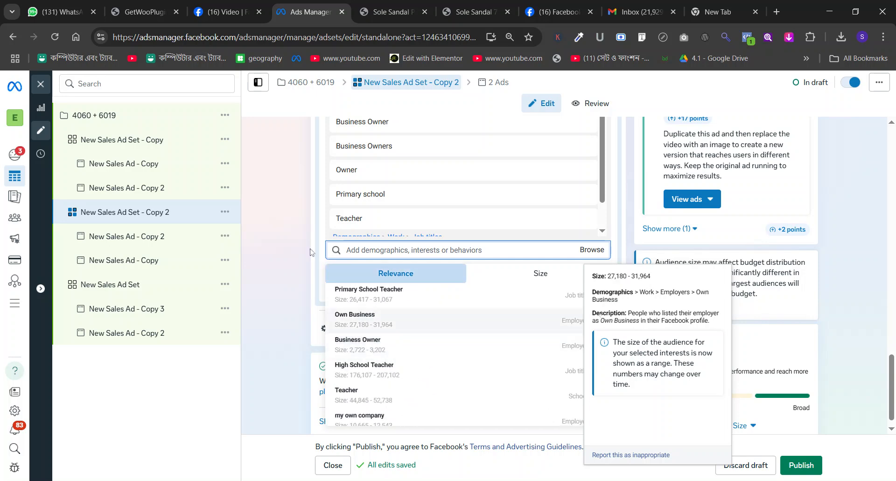
left_click(323, 241)
scroll(400, 198, "down", 1)
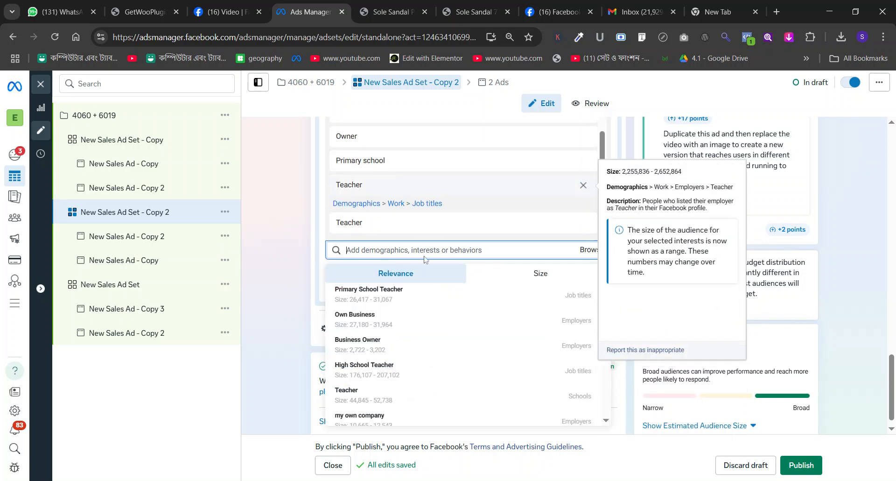
scroll(416, 372, "down", 2)
scroll(419, 373, "up", 2)
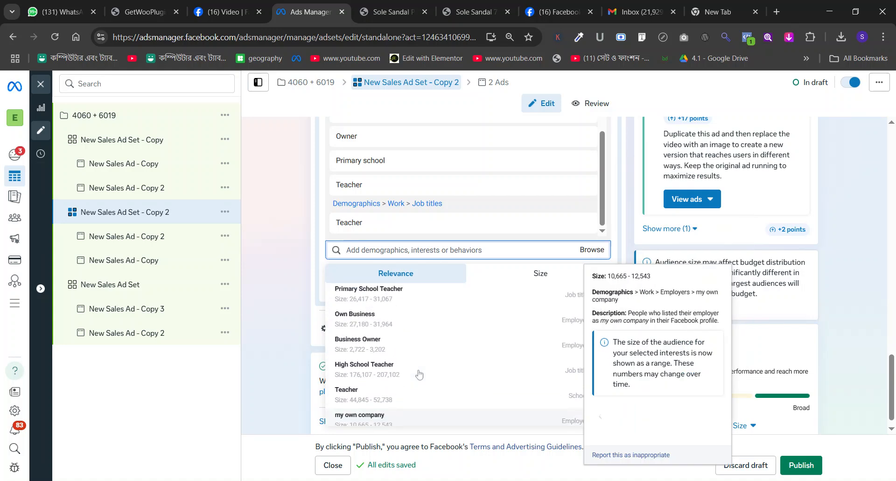
scroll(322, 320, "down", 1)
scroll(391, 334, "down", 3)
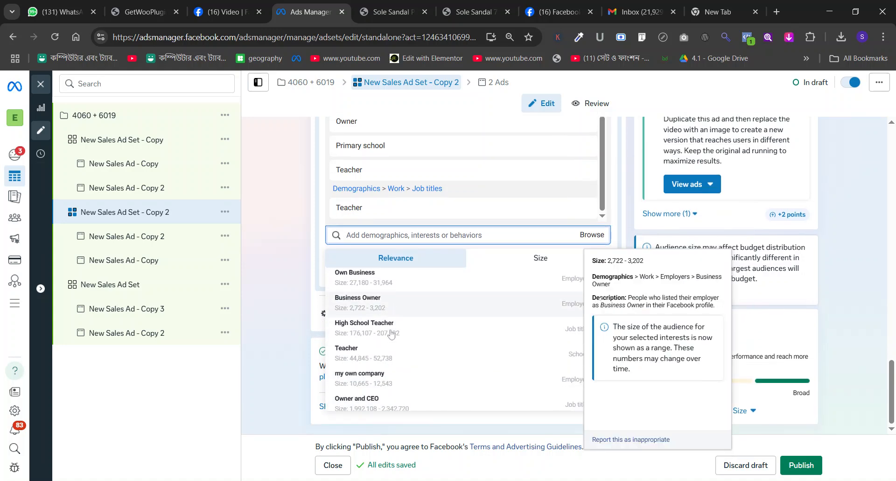
scroll(391, 334, "down", 5)
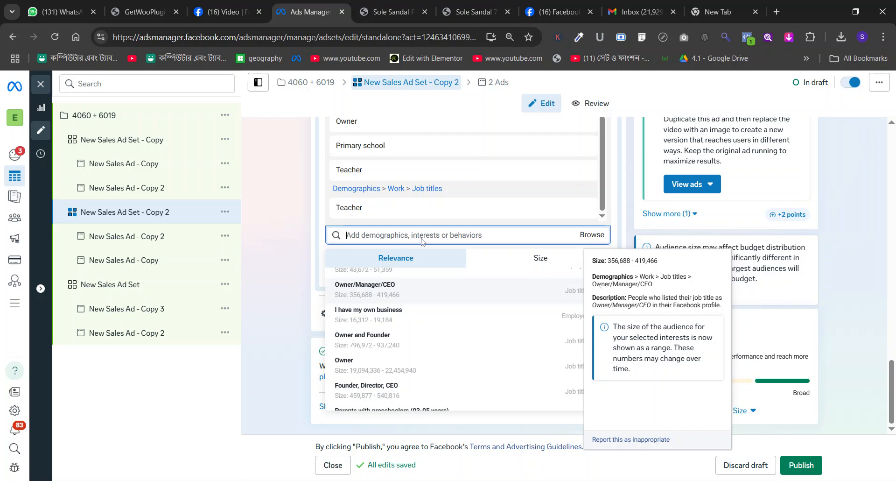
- Add the job title Bus driver and the interests driver and Driving (vehicles) to the detailed targeting
type("driver")
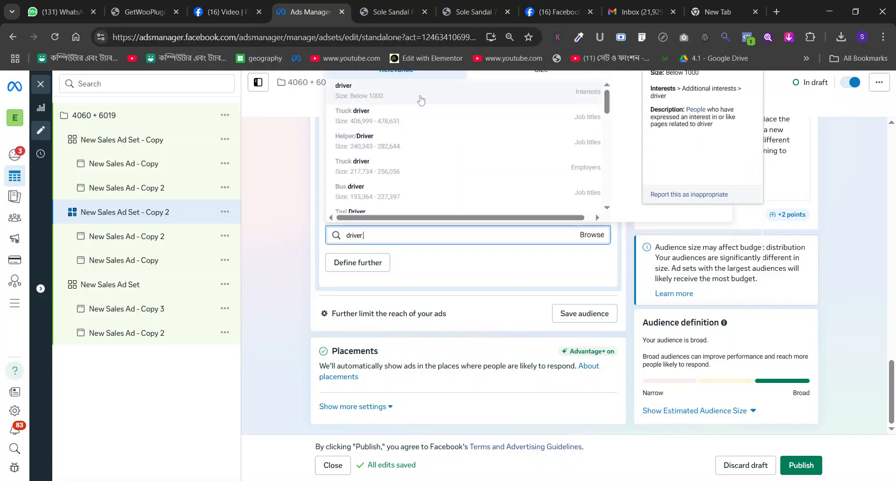
left_click(400, 189)
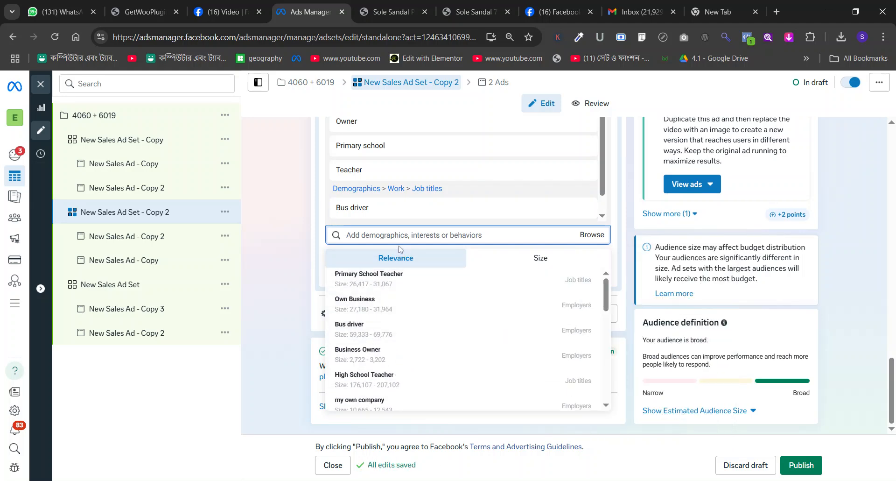
type("driver")
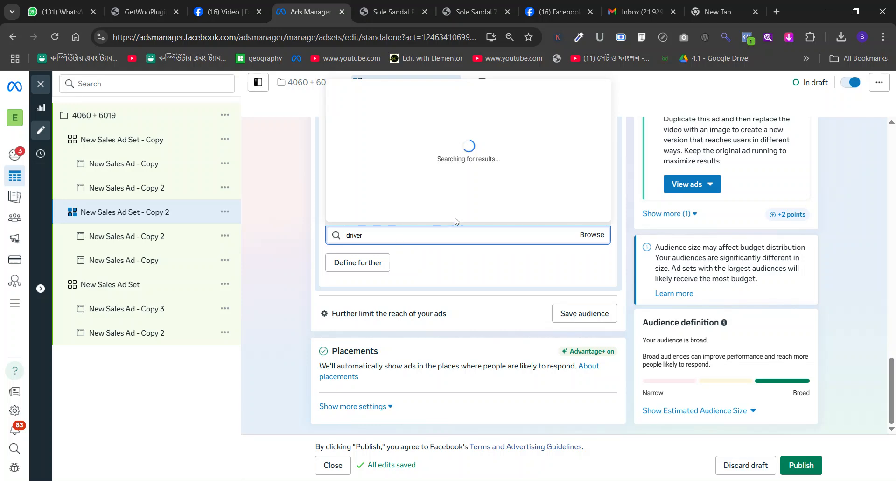
left_click(422, 95)
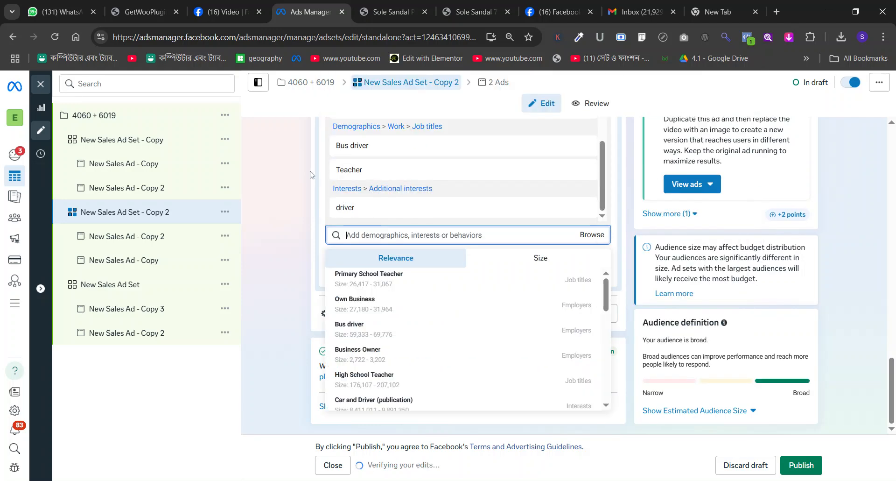
scroll(408, 310, "down", 1)
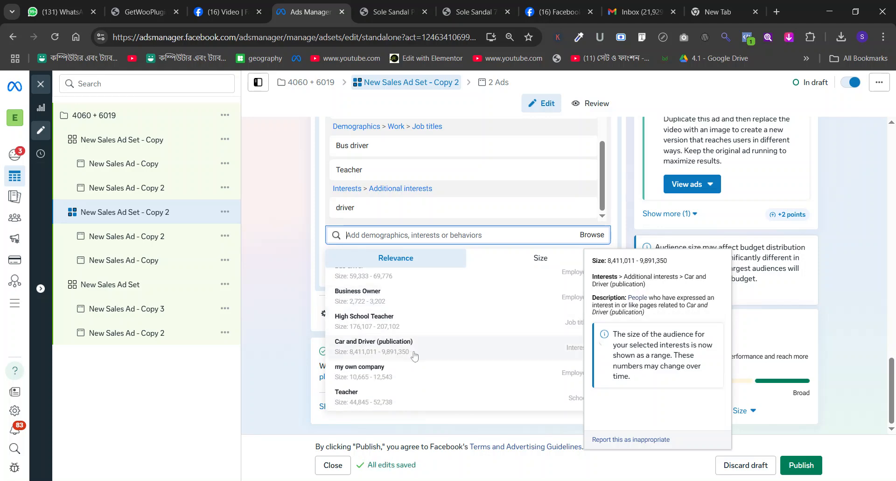
scroll(413, 354, "down", 1)
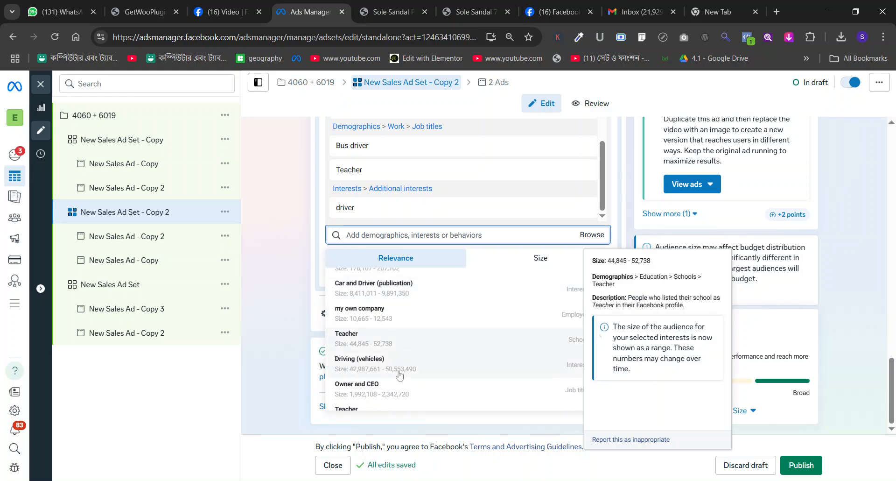
left_click(397, 367)
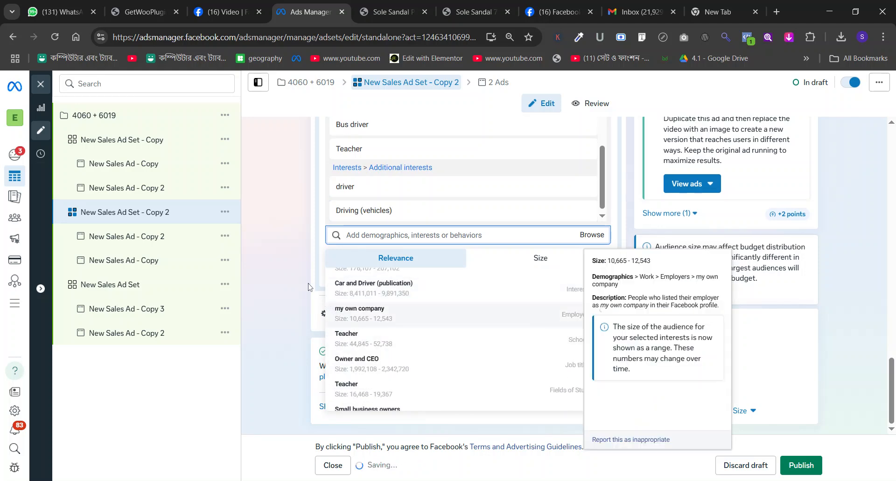
- Add the job title Owner/Manager/CEO from the targeting suggestions and close the suggestion list
scroll(363, 309, "down", 1)
scroll(363, 308, "down", 2)
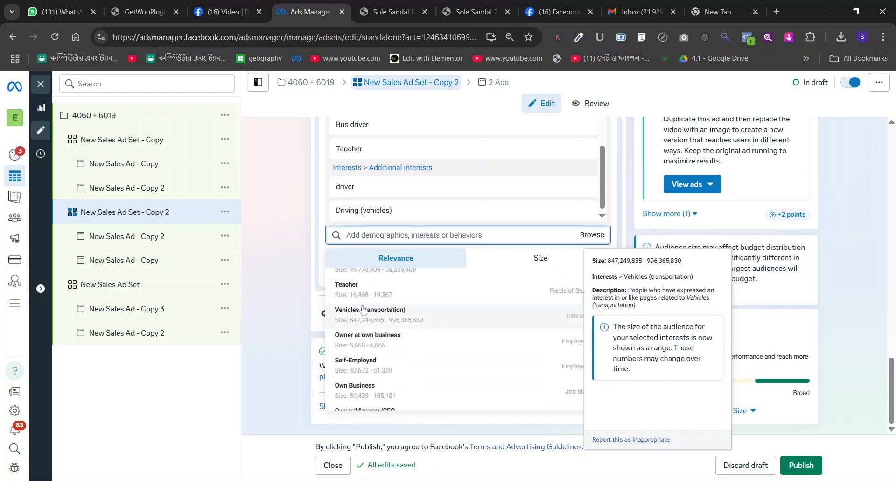
scroll(363, 309, "down", 3)
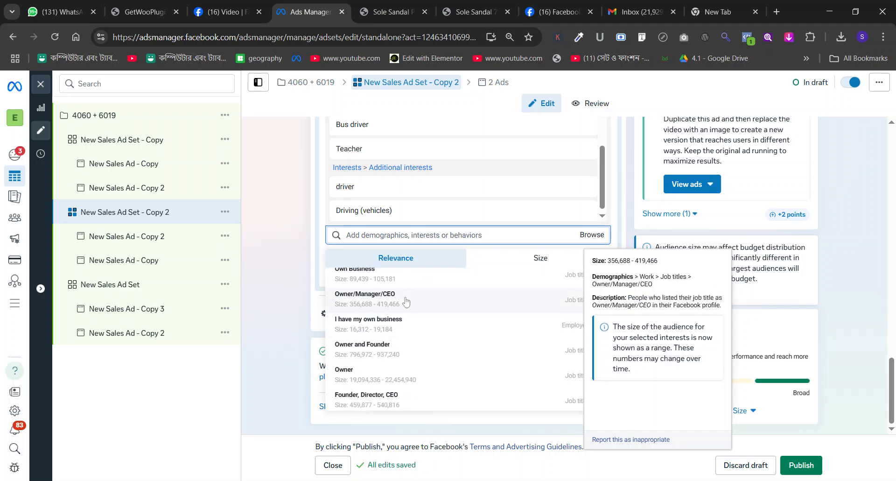
left_click(349, 308)
scroll(354, 339, "down", 1)
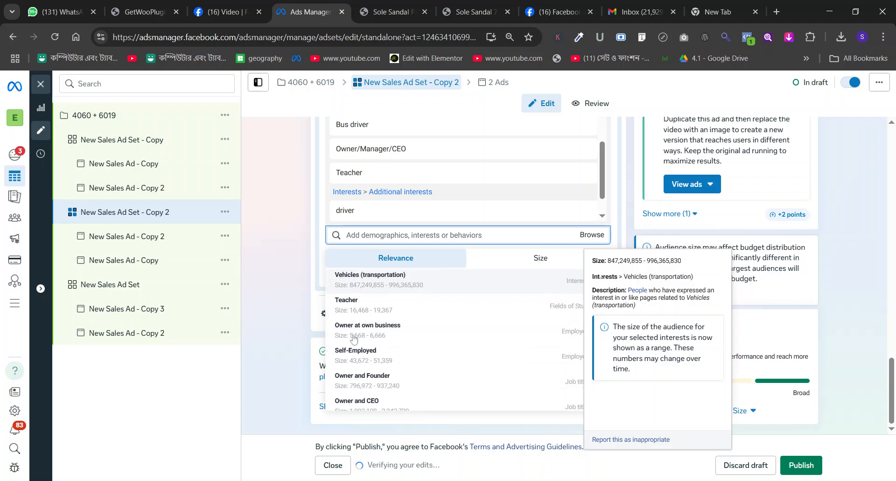
scroll(353, 339, "down", 3)
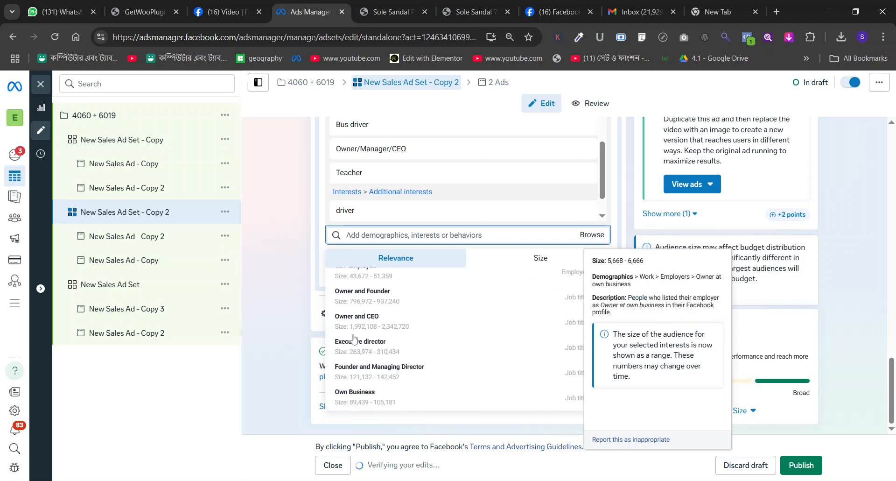
left_click(293, 307)
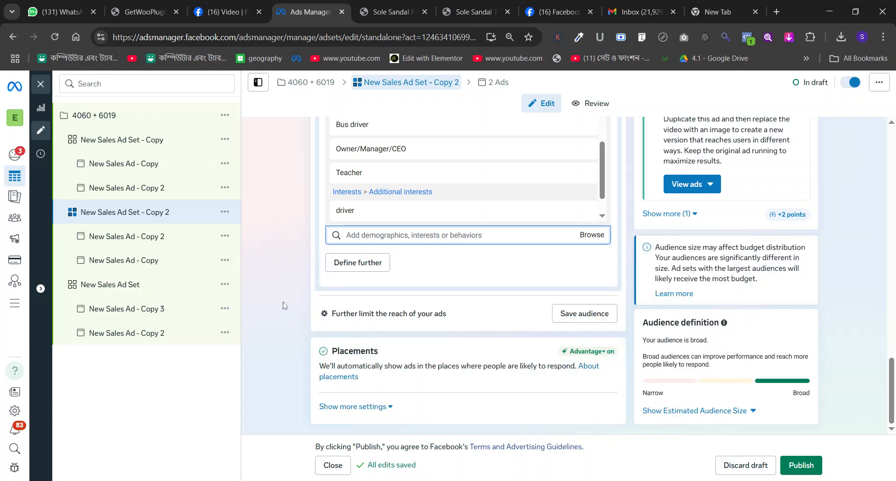
- Check the selected targeting entries and add the interest Profession (business & finance)
scroll(448, 291, "up", 2)
scroll(418, 287, "down", 1)
scroll(418, 286, "up", 3)
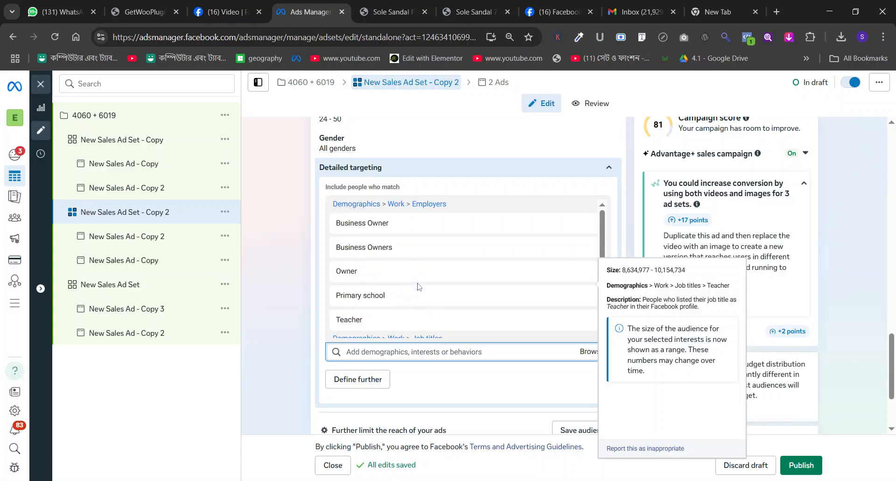
scroll(418, 286, "down", 3)
left_click(412, 349)
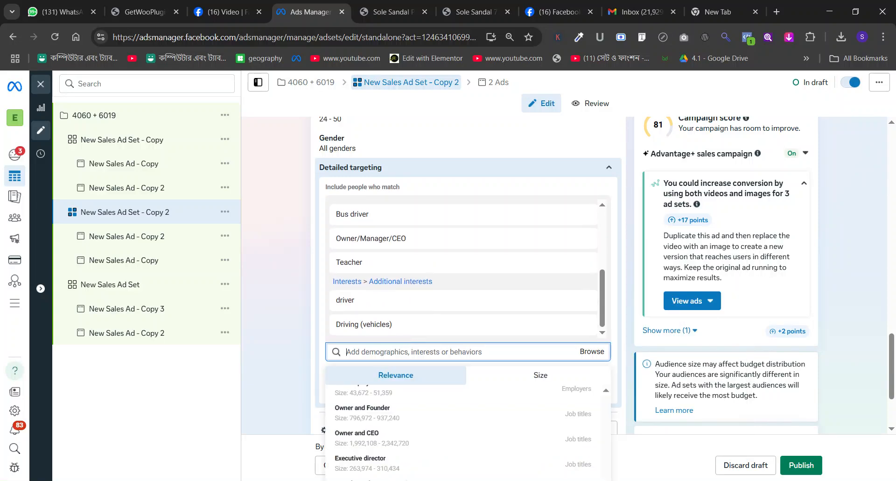
type("profess")
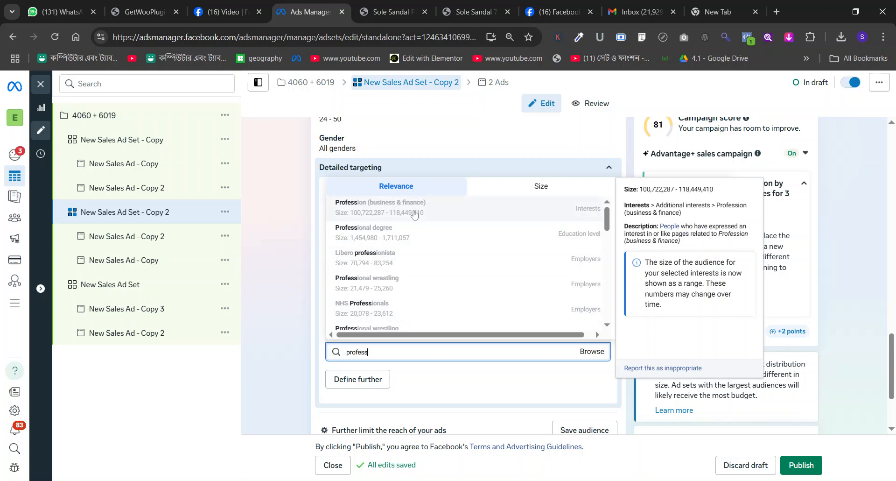
left_click(414, 215)
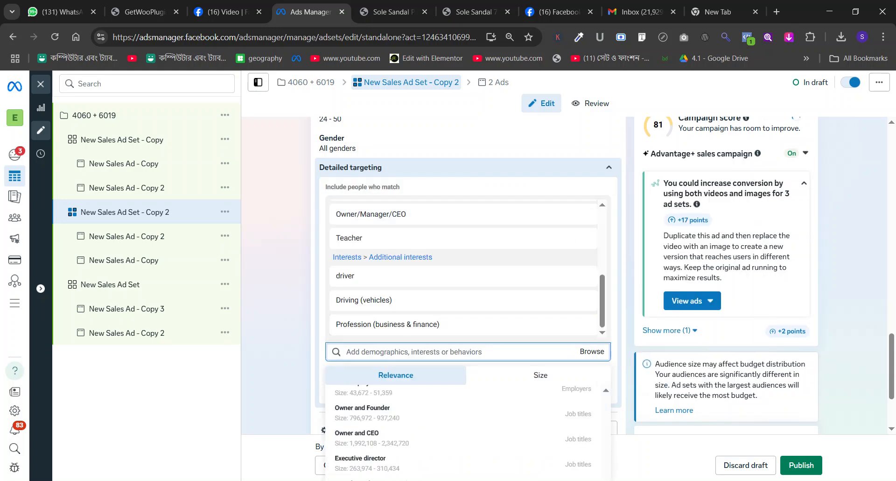
- Add the job titles Doctor, Medical Doctor (MD), Doctor (Dr) and Medical Doctor MD/Medical Director to the ad set's detailed targeting
type("doctor")
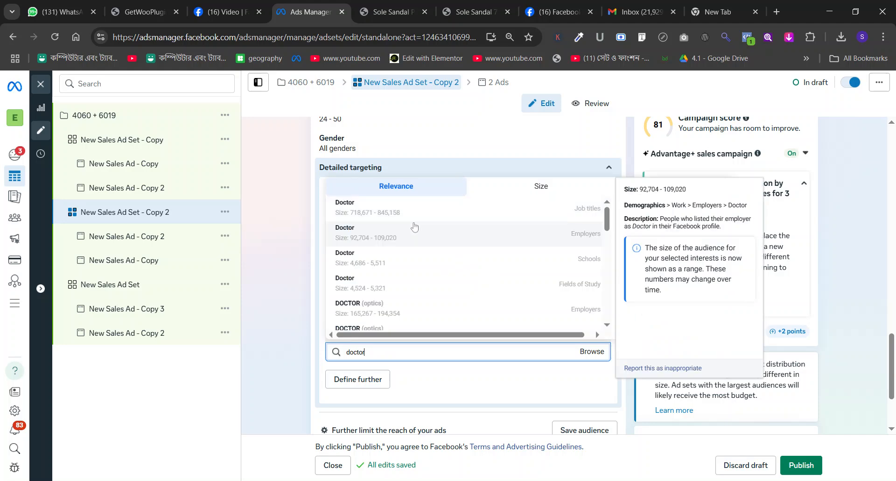
left_click(416, 207)
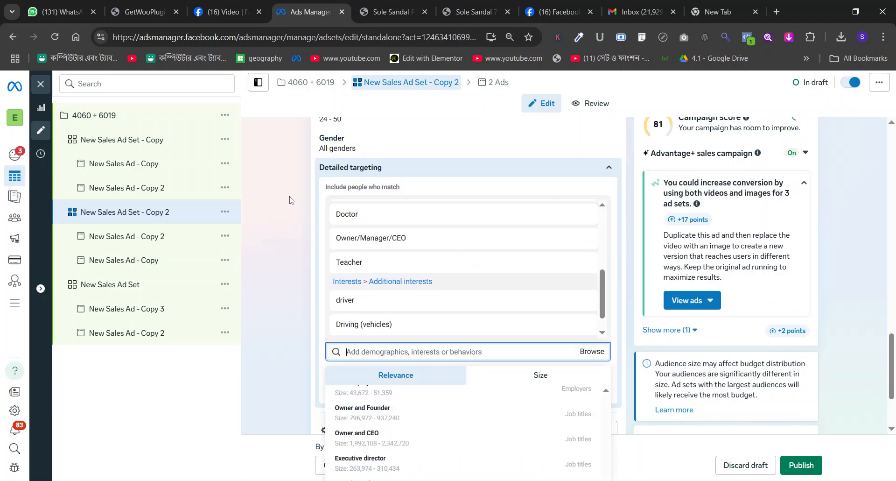
scroll(386, 387, "up", 10)
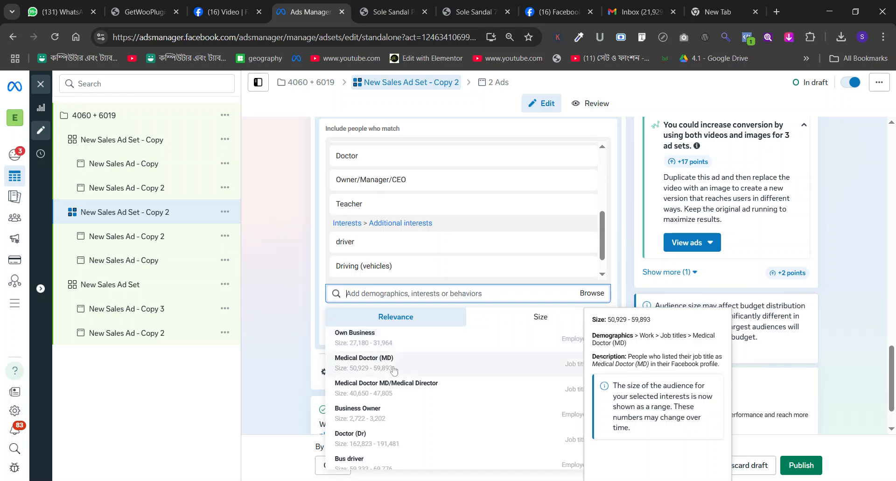
left_click(393, 369)
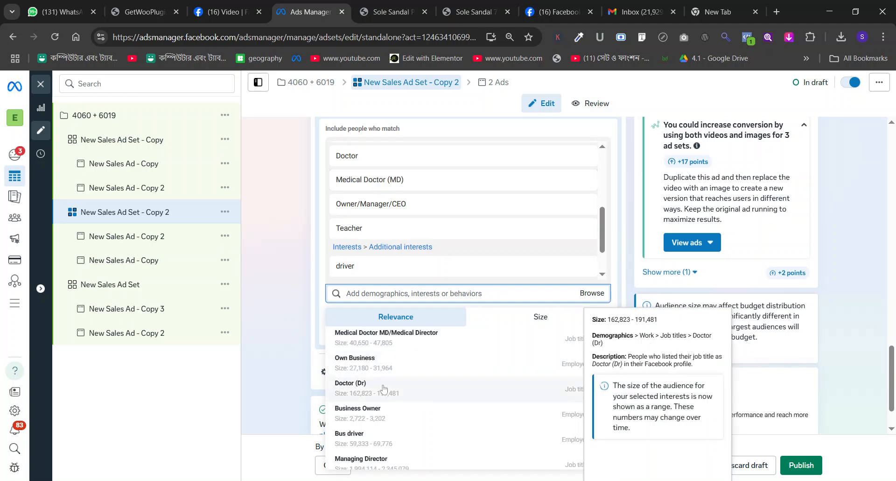
left_click(384, 389)
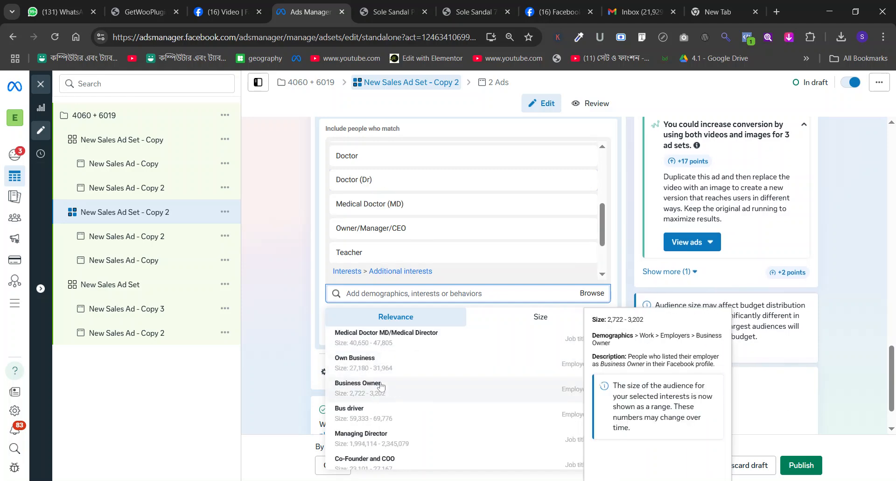
left_click(430, 344)
left_click(310, 280)
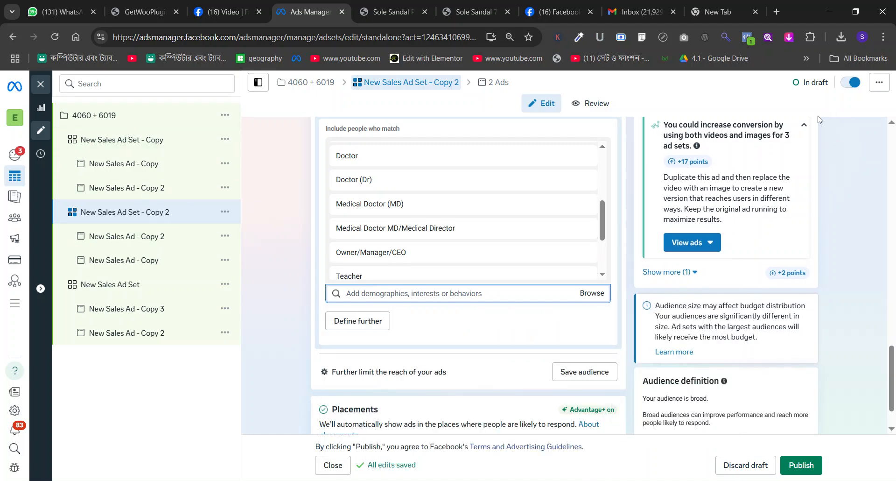
- Set the daily budget of the 4060 + 6019 campaign to $12
left_click(153, 285)
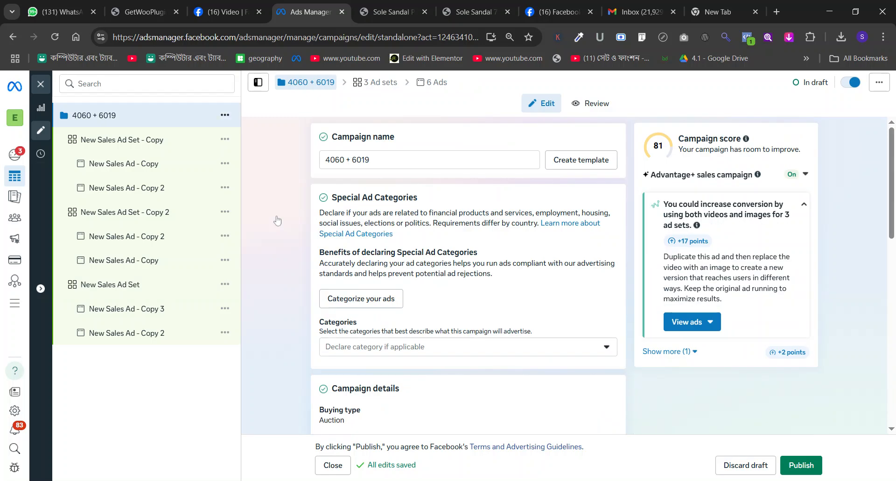
scroll(270, 191, "down", 8)
scroll(270, 192, "down", 3)
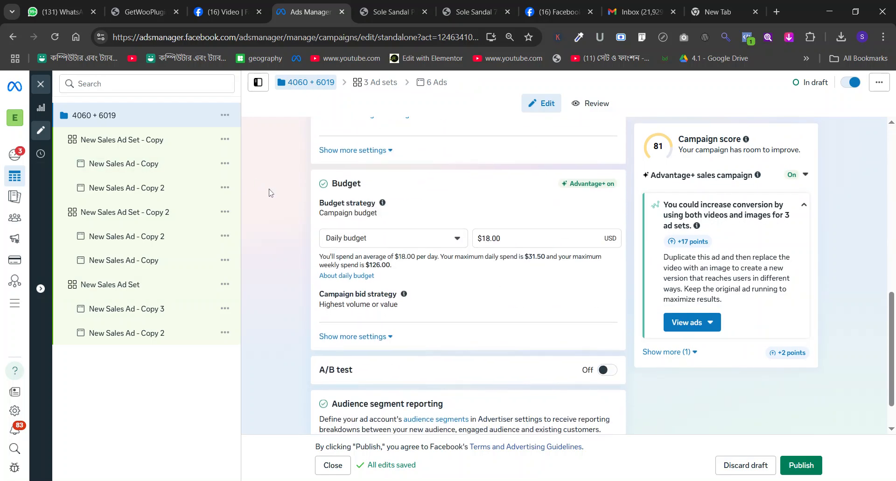
scroll(553, 214, "up", 1)
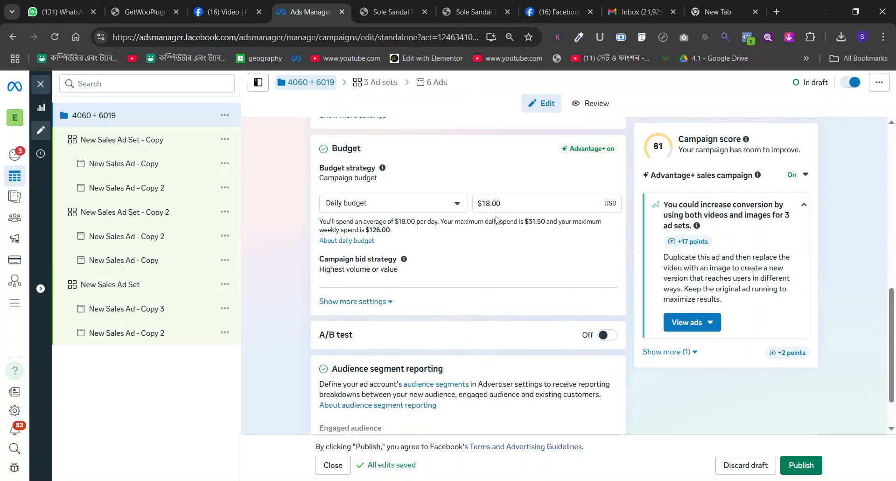
double_click(492, 203)
type("12")
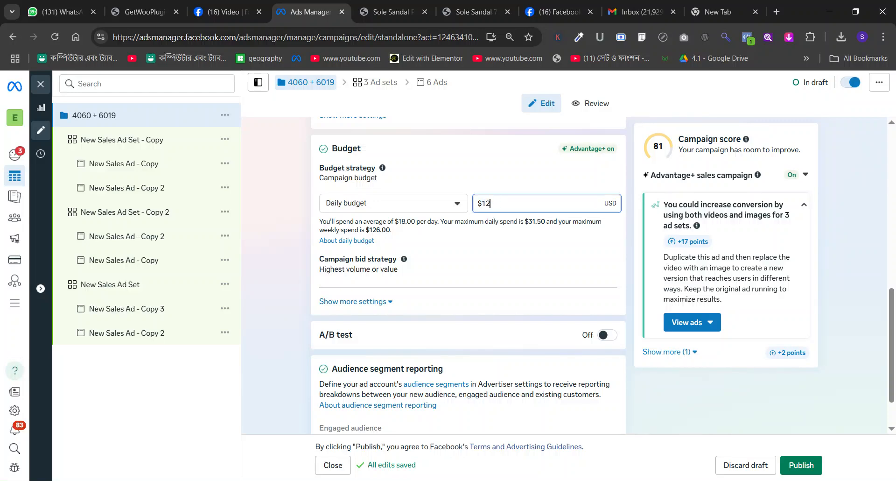
left_click(294, 202)
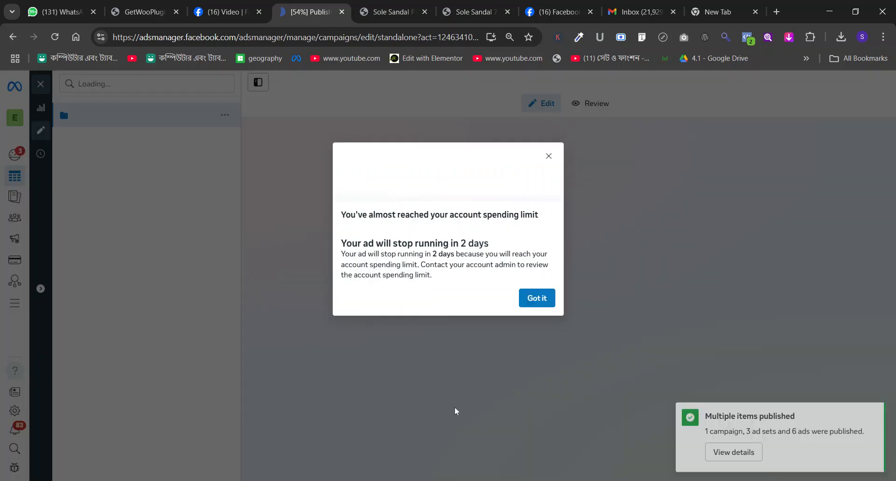
- Dismiss the account spending limit notice
left_click(534, 378)
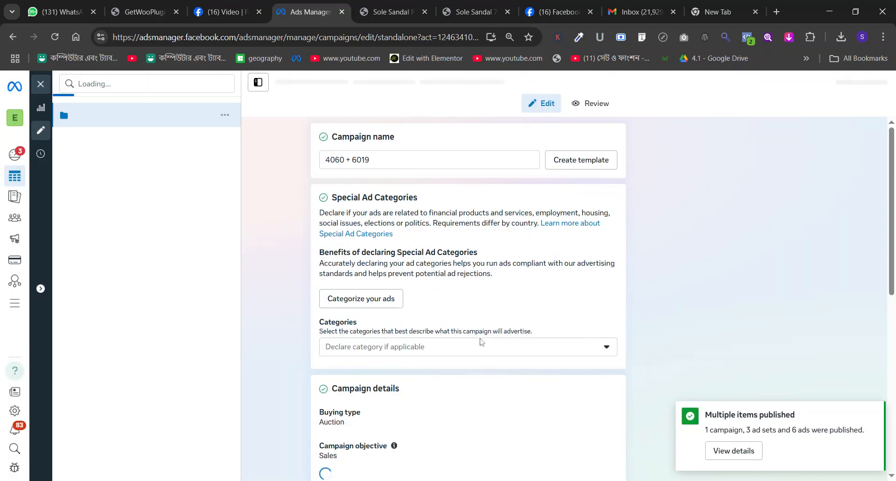